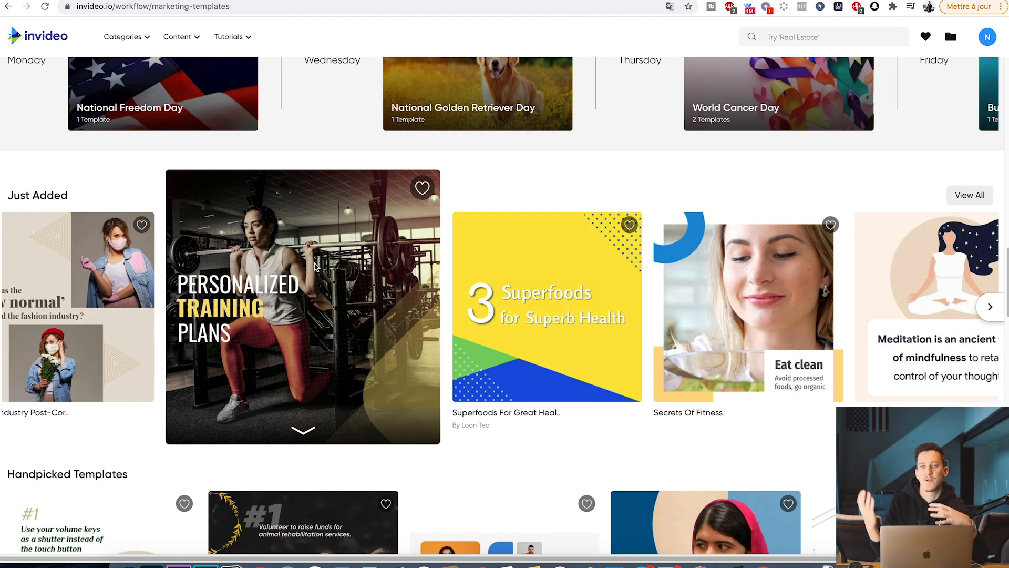
- Browse the pre-made template gallery, examining the handpicked, intro/outro, top category and brand promo sections
{"action": "scroll", "coordinate": [315, 266], "scroll_direction": "down", "scroll_amount": 5}
{"action": "scroll", "coordinate": [330, 253], "scroll_direction": "down", "scroll_amount": 7}
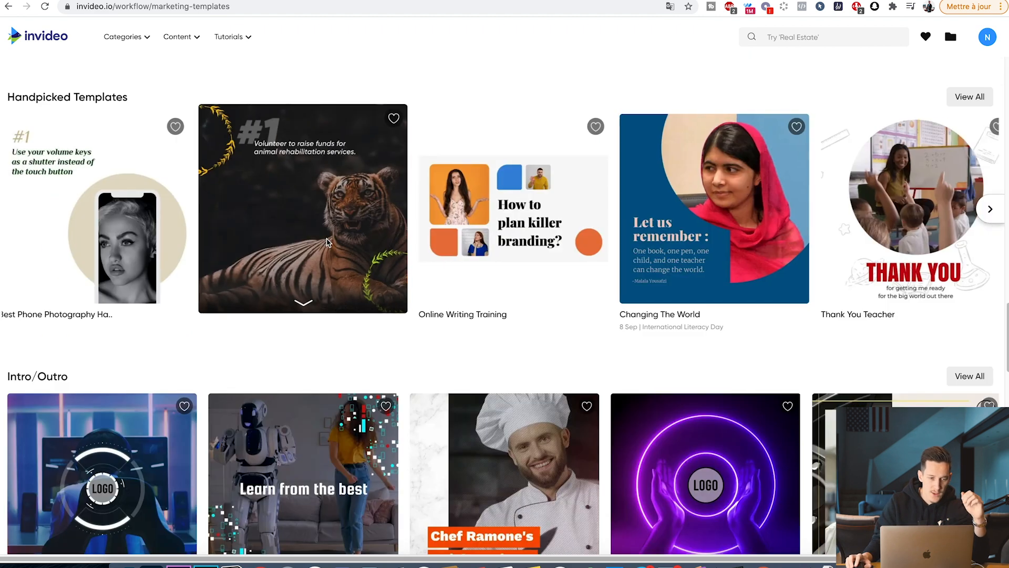
{"action": "scroll", "coordinate": [68, 263], "scroll_direction": "down", "scroll_amount": 2}
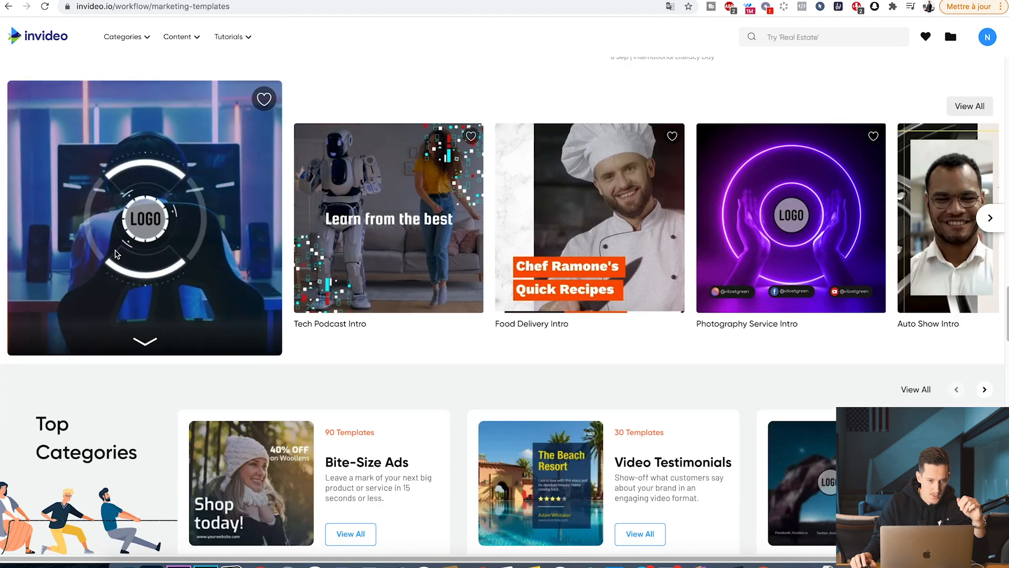
{"action": "scroll", "coordinate": [118, 242], "scroll_direction": "up", "scroll_amount": 4}
{"action": "mouse_move", "coordinate": [150, 390]}
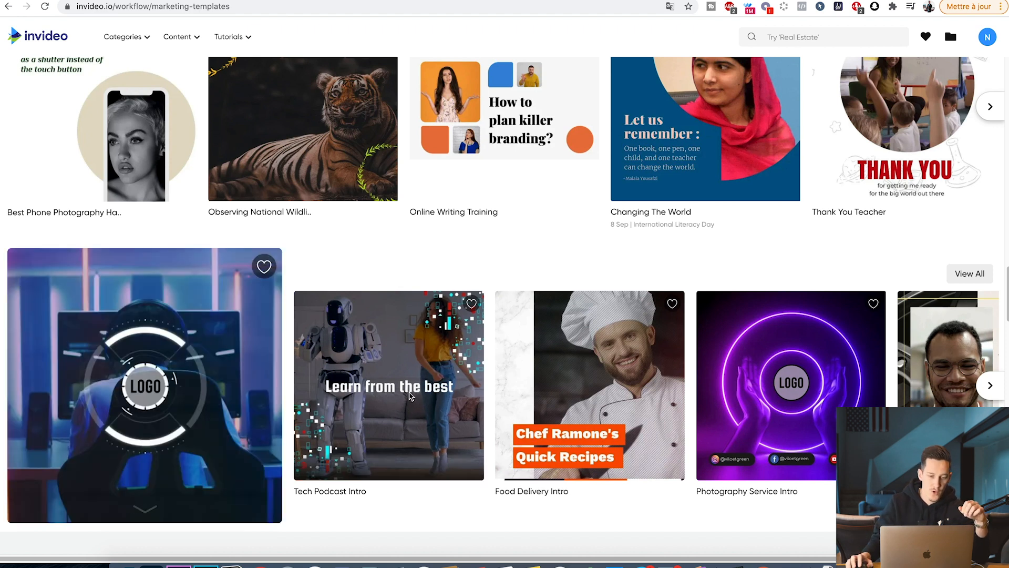
{"action": "scroll", "coordinate": [536, 380], "scroll_direction": "down", "scroll_amount": 6}
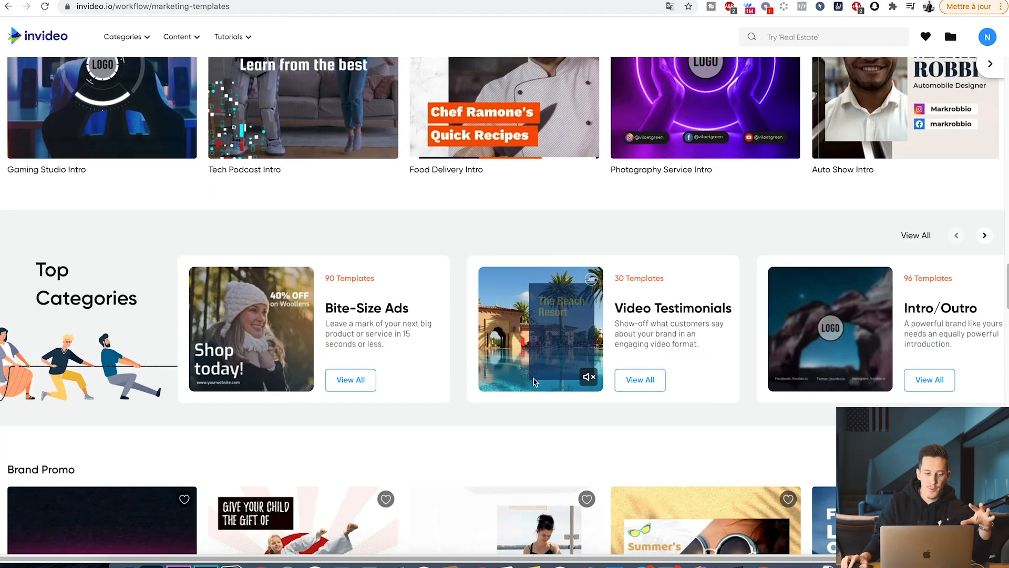
{"action": "scroll", "coordinate": [532, 383], "scroll_direction": "down", "scroll_amount": 6}
{"action": "scroll", "coordinate": [526, 326], "scroll_direction": "up", "scroll_amount": 5}
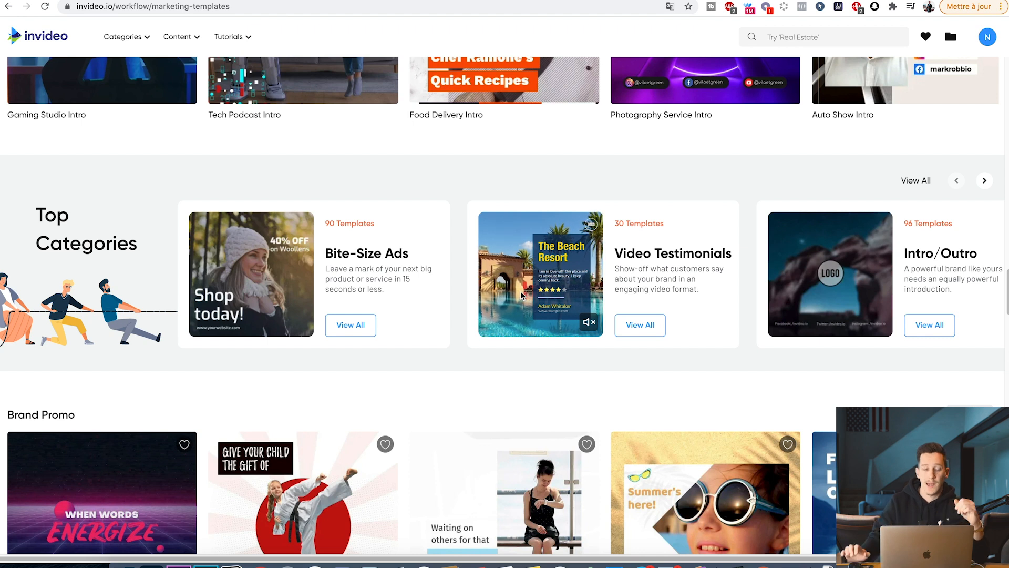
{"action": "scroll", "coordinate": [523, 296], "scroll_direction": "down", "scroll_amount": 10}
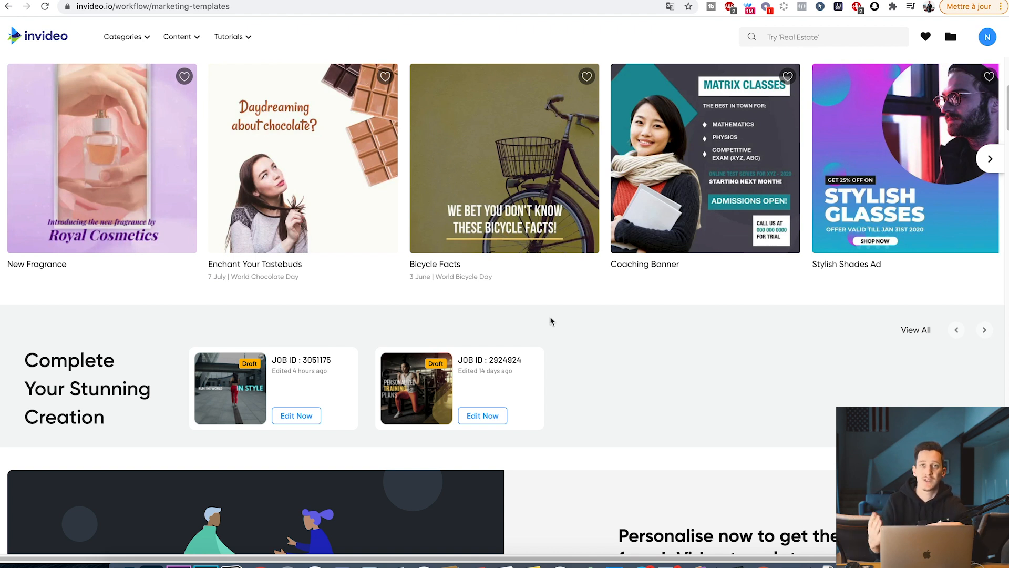
{"action": "scroll", "coordinate": [550, 321], "scroll_direction": "up", "scroll_amount": 5}
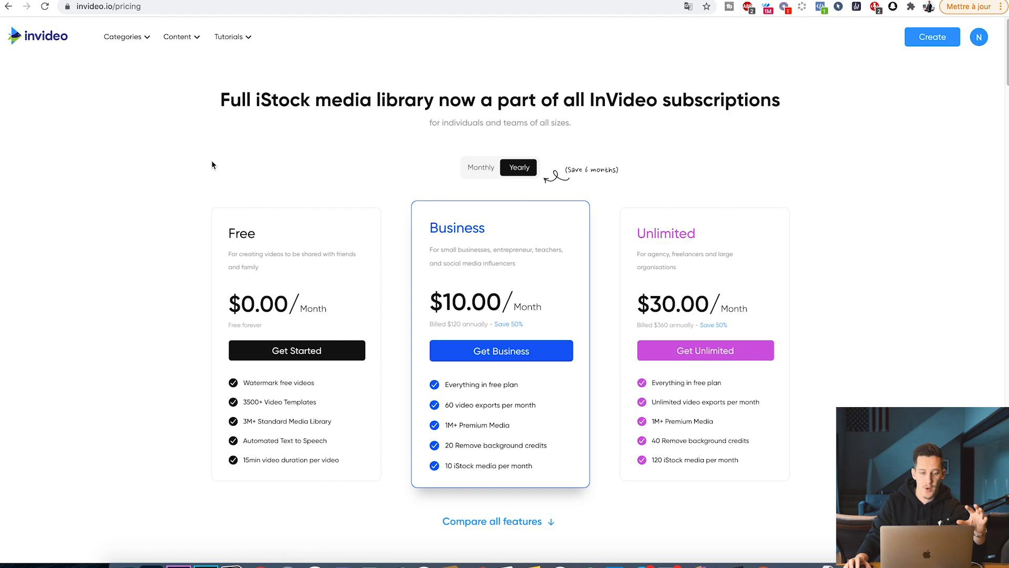
- Compare monthly and yearly prices on the InVideo pricing page, leaving the monthly prices displayed
{"action": "scroll", "coordinate": [247, 164], "scroll_direction": "down", "scroll_amount": 1}
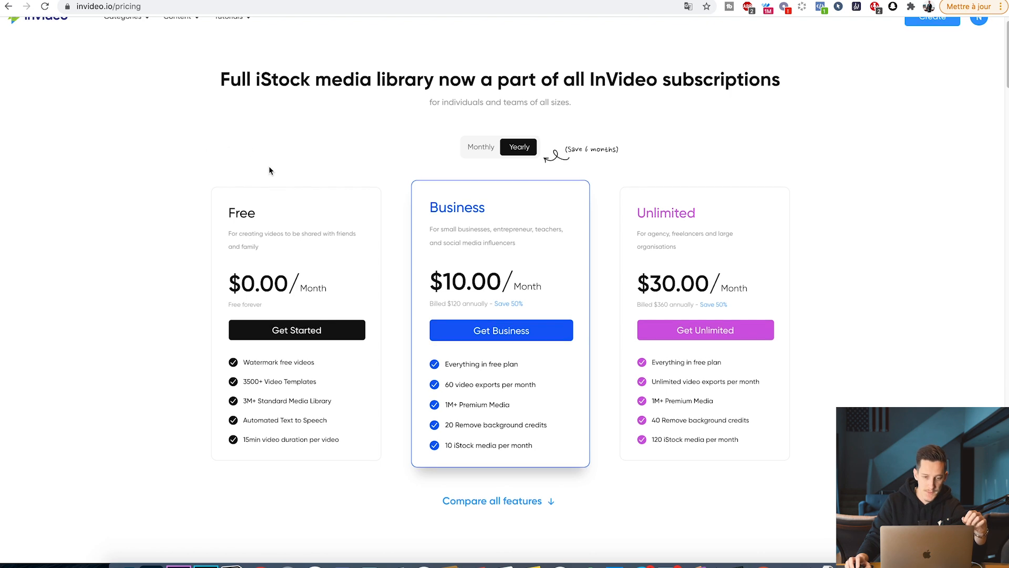
{"action": "left_click", "coordinate": [486, 152]}
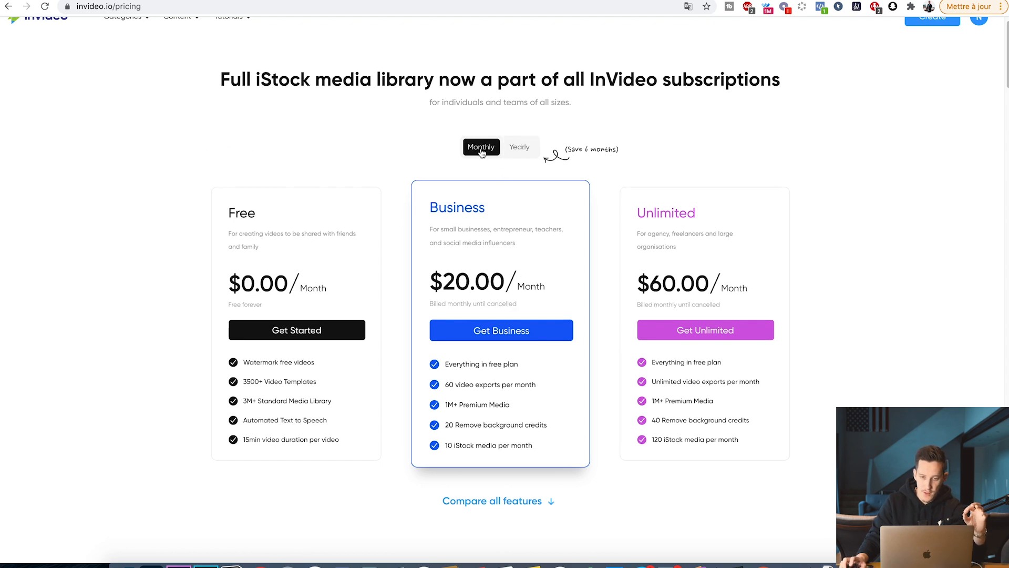
{"action": "left_click", "coordinate": [514, 153]}
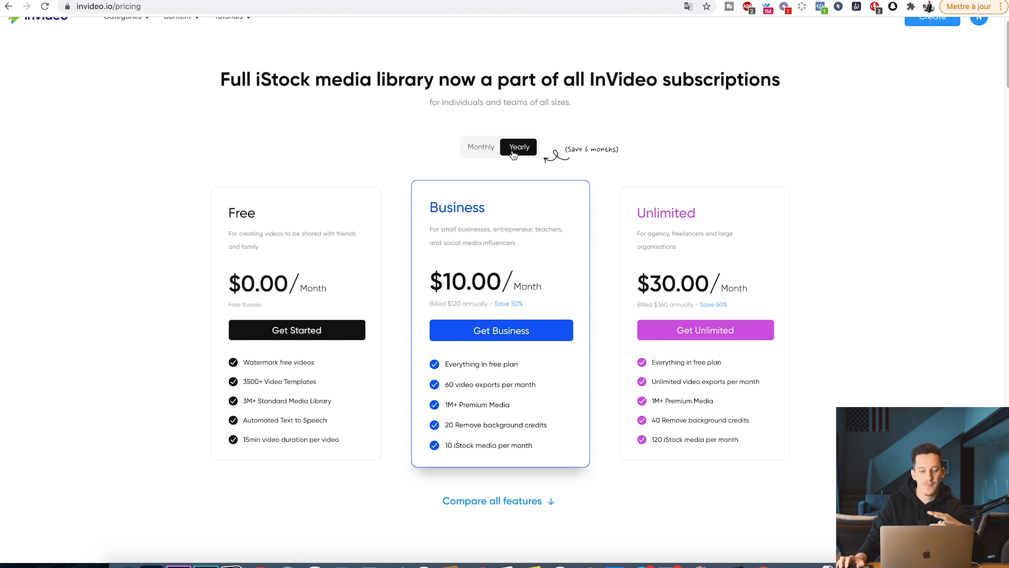
{"action": "left_click", "coordinate": [473, 152]}
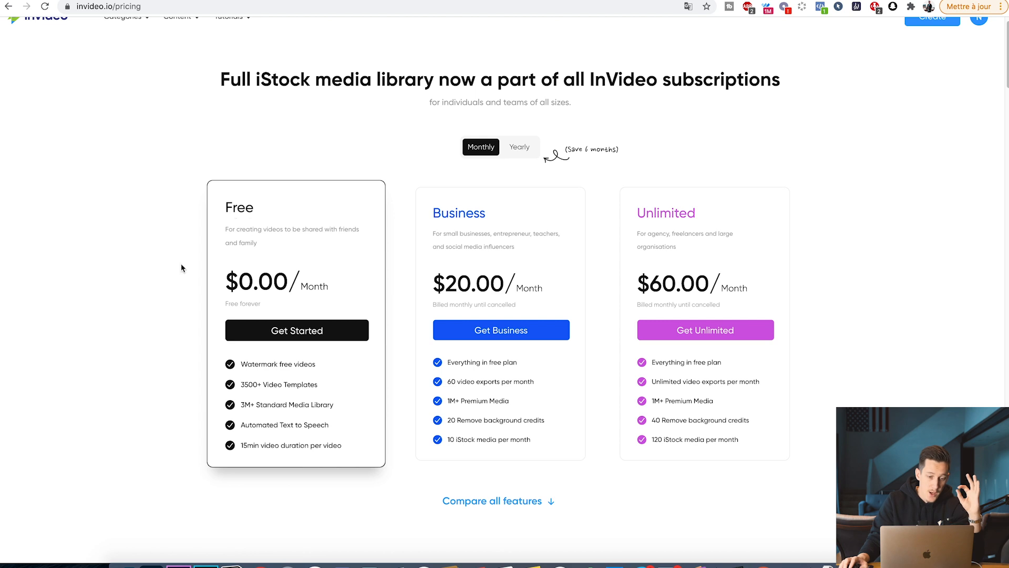
- Highlight the watermark-free videos feature of the Free plan and the monthly video exports allowance of the Business plan
{"action": "left_click_drag", "start_coordinate": [240, 363], "coordinate": [323, 369]}
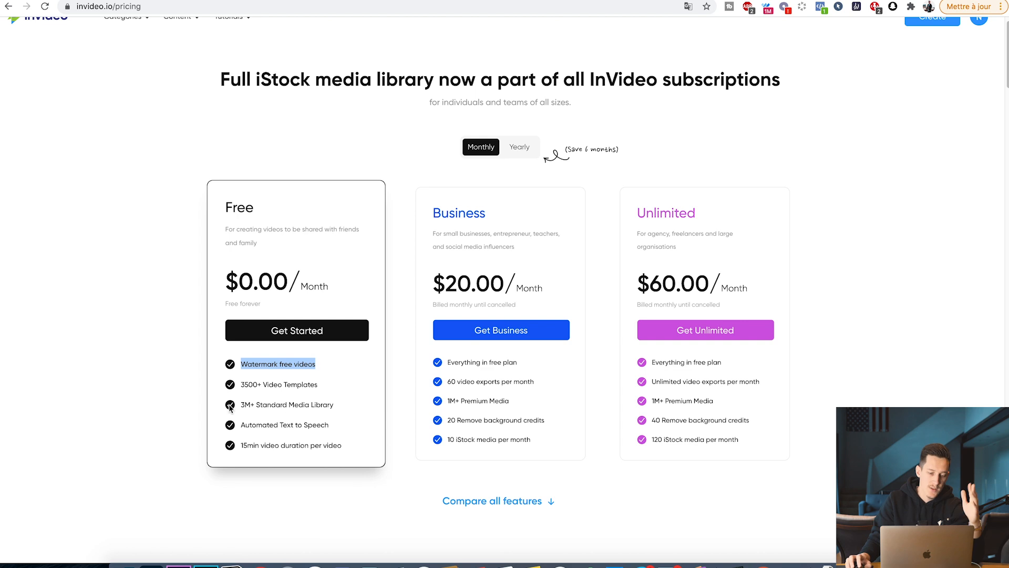
{"action": "left_click", "coordinate": [447, 389]}
{"action": "left_click_drag", "start_coordinate": [446, 387], "coordinate": [536, 385]}
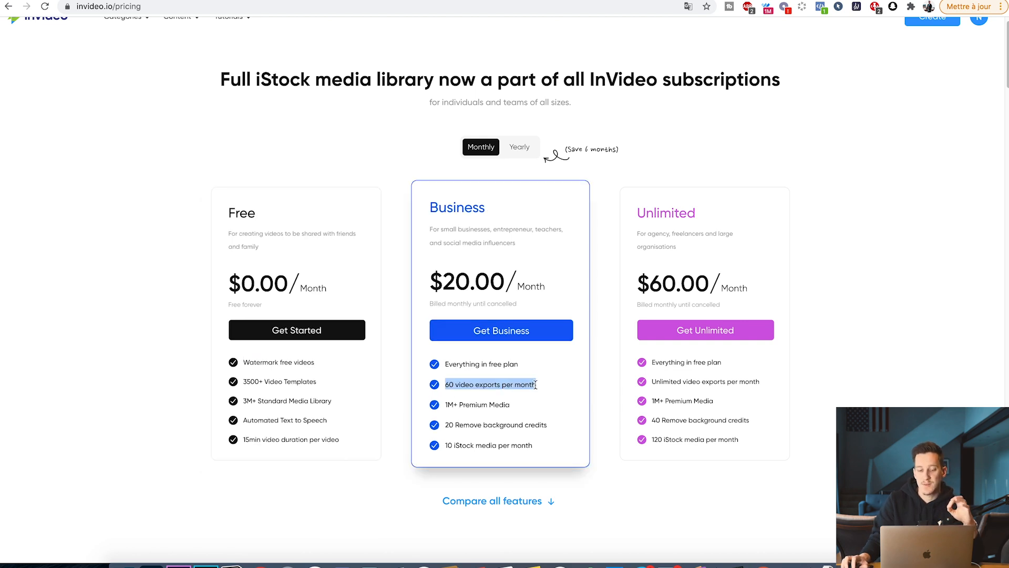
{"action": "left_click", "coordinate": [537, 385]}
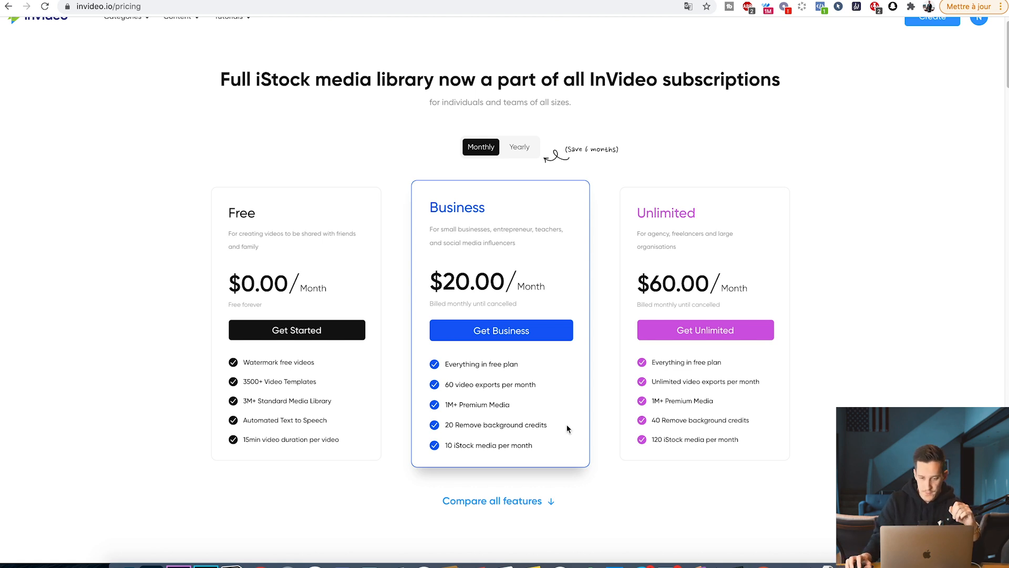
- Highlight the background removal credits and the monthly iStock media allowance in the Business plan
{"action": "left_click_drag", "start_coordinate": [548, 427], "coordinate": [445, 426]}
{"action": "left_click", "coordinate": [508, 417]}
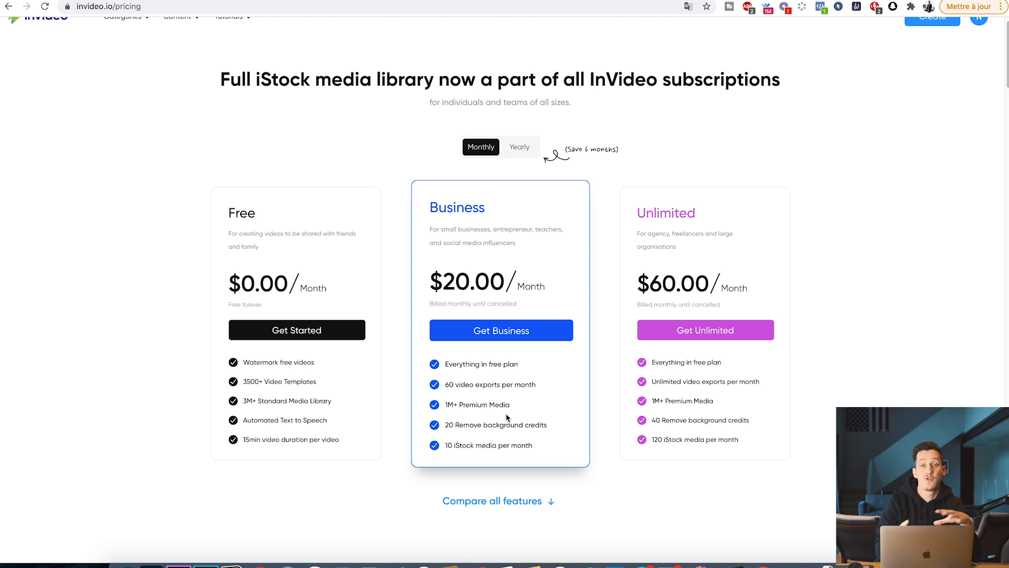
{"action": "left_click_drag", "start_coordinate": [445, 425], "coordinate": [543, 424]}
{"action": "left_click", "coordinate": [549, 427]}
{"action": "mouse_move", "coordinate": [445, 446]}
{"action": "left_mouse_down"}
{"action": "mouse_move", "coordinate": [535, 445]}
{"action": "mouse_move", "coordinate": [442, 448]}
{"action": "left_mouse_up"}
{"action": "left_click", "coordinate": [505, 448]}
- Highlight the Unlimited plan's monthly price, background removal credits and iStock media allowance
{"action": "left_click_drag", "start_coordinate": [637, 281], "coordinate": [764, 279]}
{"action": "left_click", "coordinate": [852, 303]}
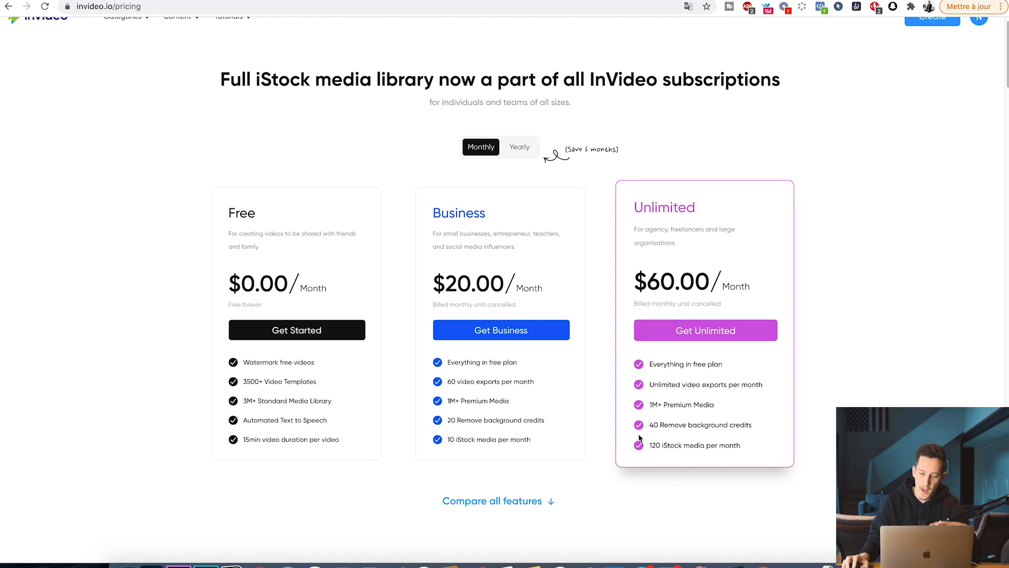
{"action": "left_click_drag", "start_coordinate": [647, 427], "coordinate": [724, 424]}
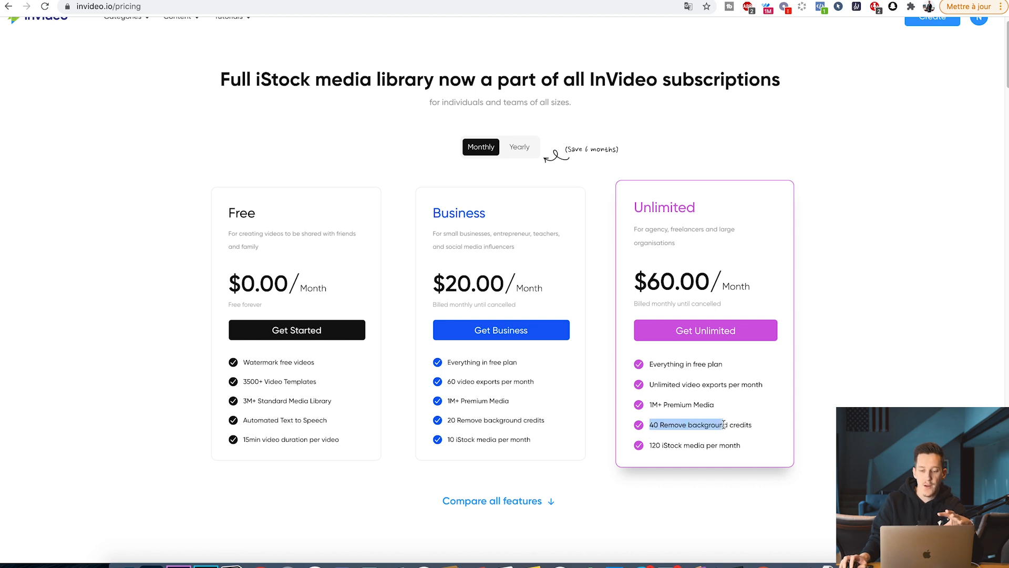
{"action": "left_click", "coordinate": [718, 421]}
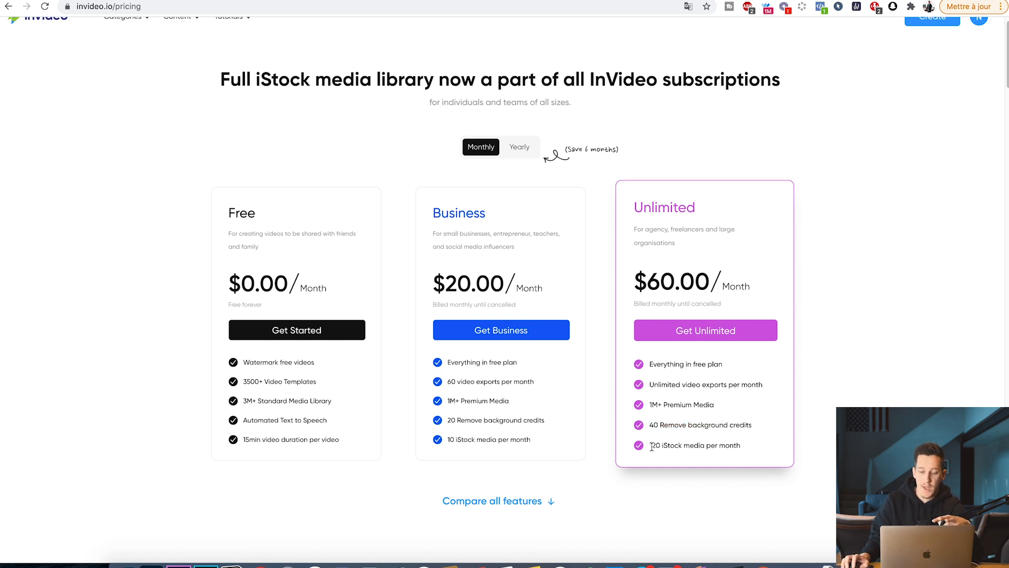
{"action": "left_click_drag", "start_coordinate": [682, 445], "coordinate": [649, 446]}
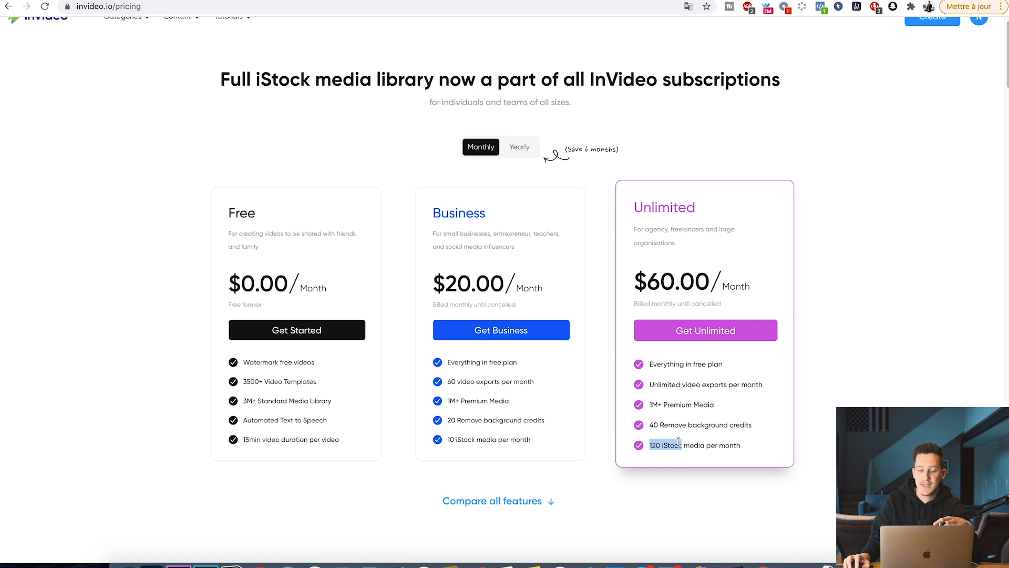
{"action": "left_click", "coordinate": [698, 443]}
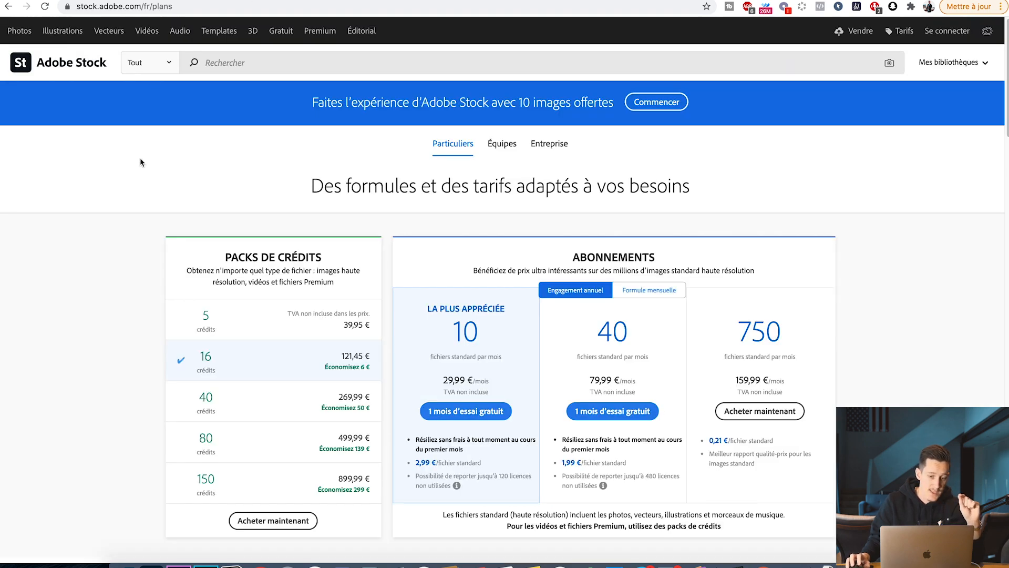
- On the Adobe Stock plans page, show the monthly subscriptions and highlight the price and file allowance of the 10-file plan
{"action": "scroll", "coordinate": [139, 158], "scroll_direction": "down", "scroll_amount": 3}
{"action": "left_click", "coordinate": [650, 159]}
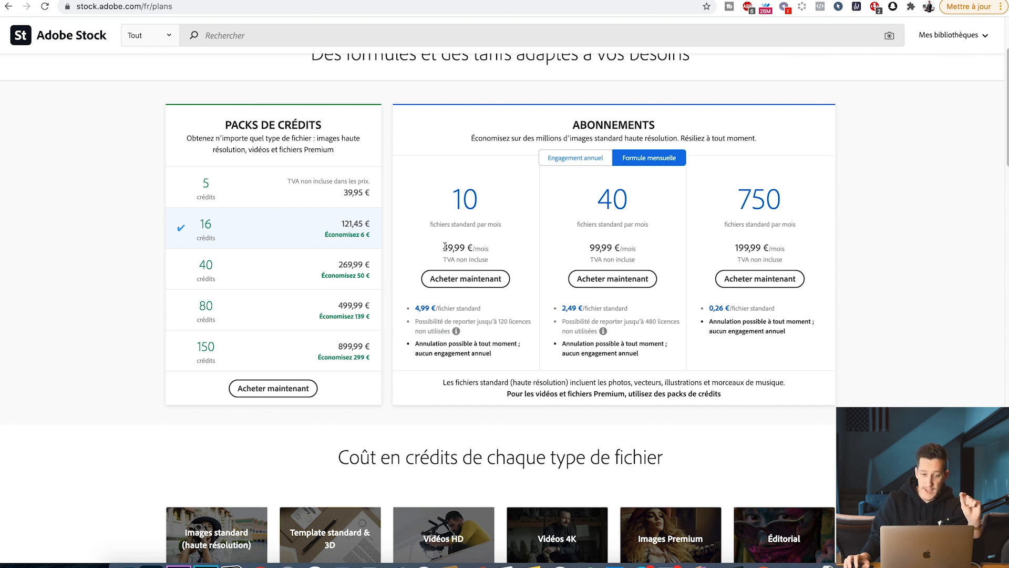
{"action": "left_click_drag", "start_coordinate": [443, 247], "coordinate": [494, 249]}
{"action": "left_click_drag", "start_coordinate": [452, 181], "coordinate": [506, 225]}
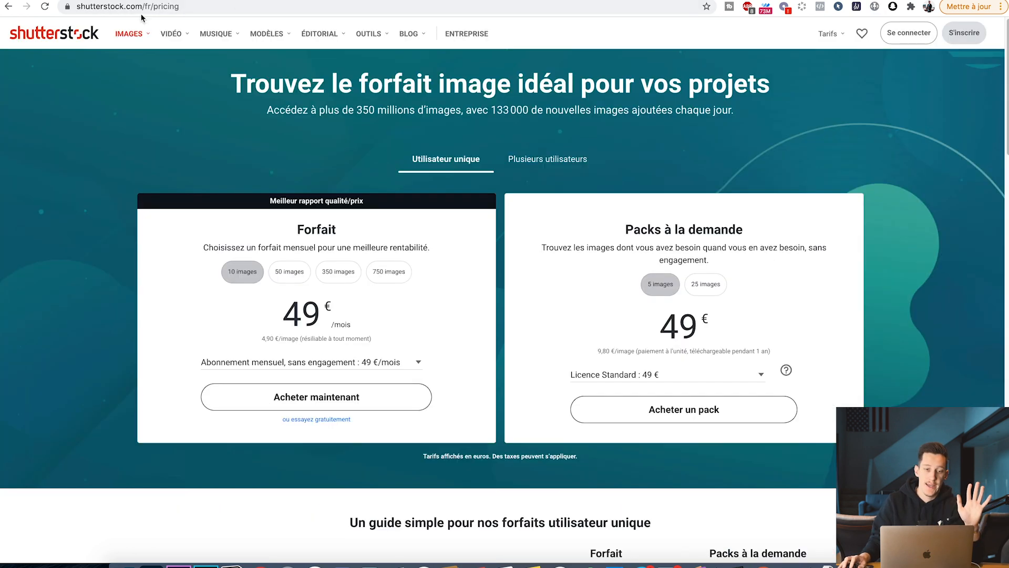
- On the Shutterstock pricing page, highlight the monthly price of the 10-image subscription
{"action": "scroll", "coordinate": [310, 294], "scroll_direction": "down", "scroll_amount": 1}
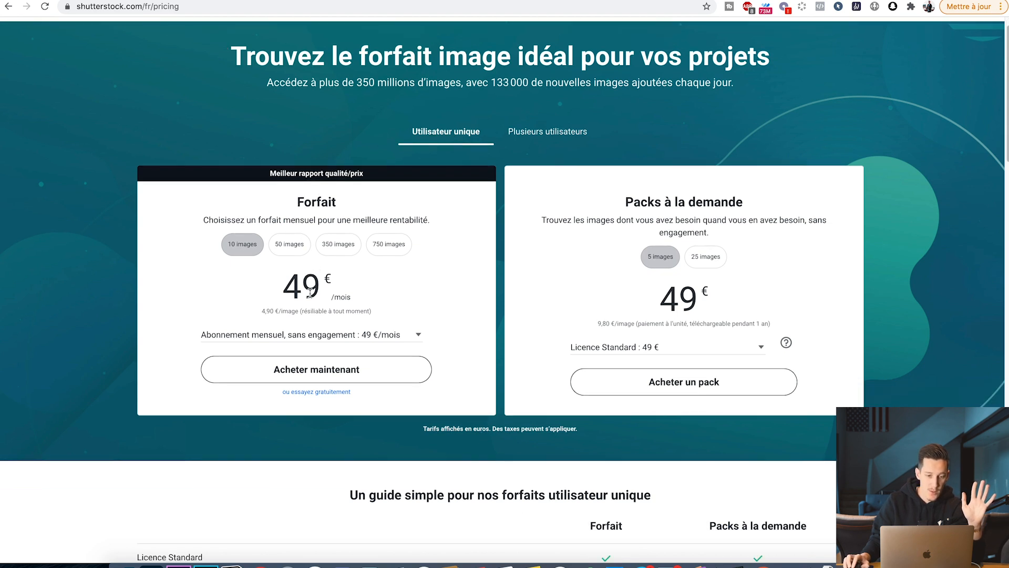
{"action": "left_click_drag", "start_coordinate": [248, 291], "coordinate": [409, 299]}
{"action": "left_click", "coordinate": [409, 299]}
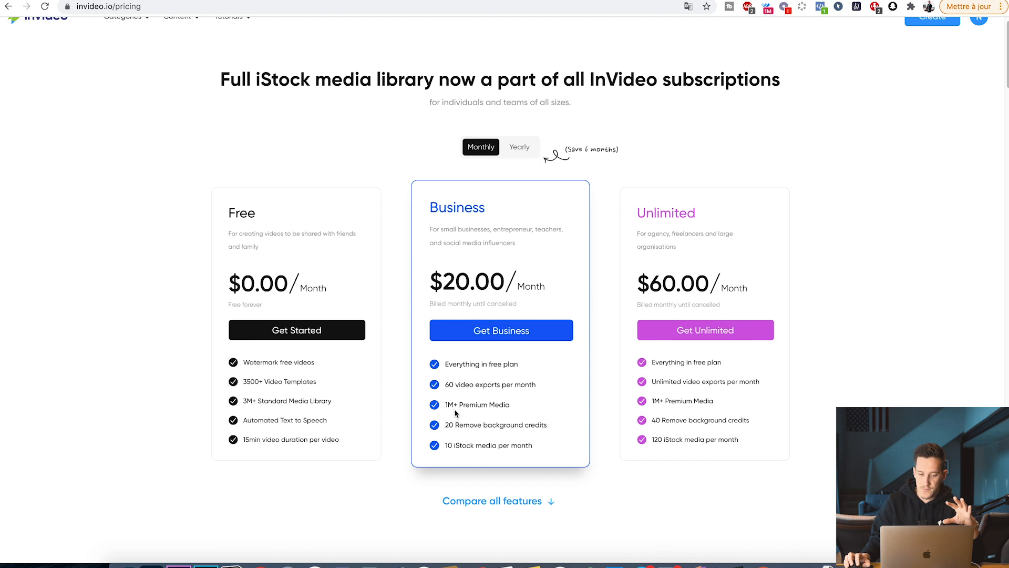
- Compare the InVideo Business plan's premium media, iStock allowance and monthly price with the Adobe Stock 10-file plan's price
{"action": "left_click_drag", "start_coordinate": [444, 404], "coordinate": [513, 405]}
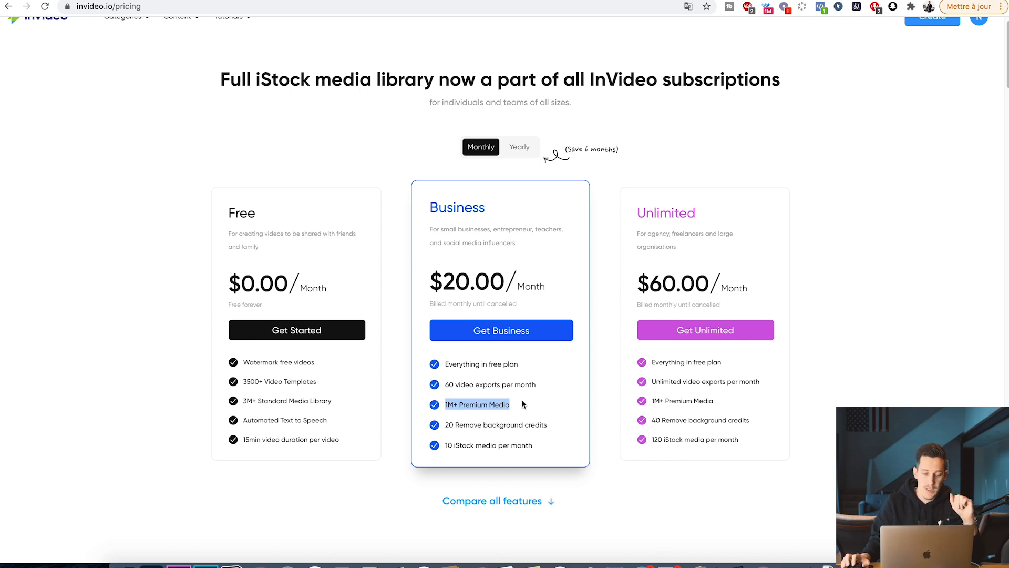
{"action": "left_click_drag", "start_coordinate": [445, 446], "coordinate": [553, 452]}
{"action": "left_click", "coordinate": [473, 447]}
{"action": "left_click_drag", "start_coordinate": [449, 446], "coordinate": [524, 445]}
{"action": "left_click_drag", "start_coordinate": [432, 284], "coordinate": [536, 284]}
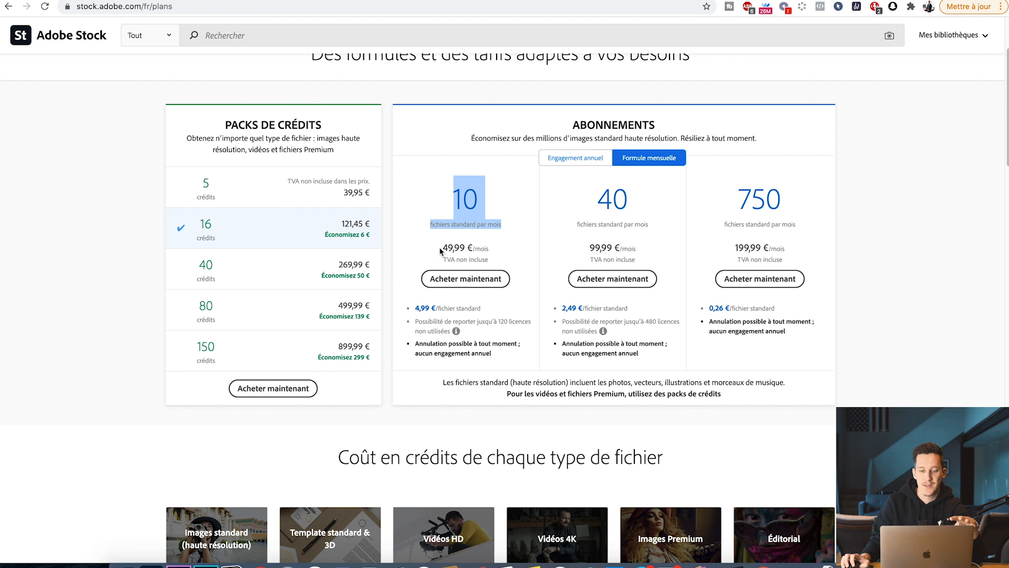
{"action": "left_click_drag", "start_coordinate": [440, 251], "coordinate": [477, 250]}
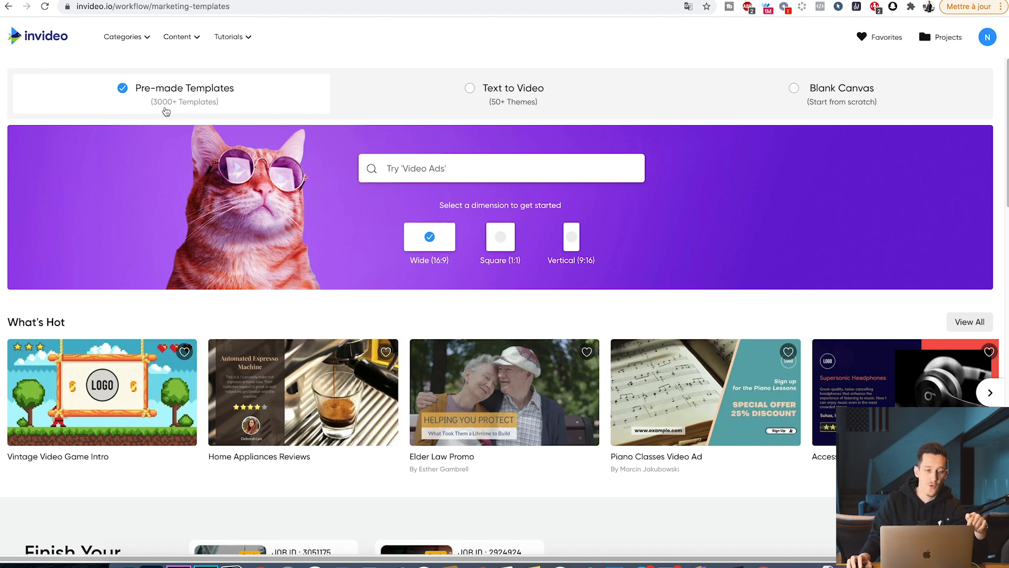
- Browse the Text to Video themes on InVideo and view the Blank Canvas starting option
{"action": "left_click", "coordinate": [492, 100]}
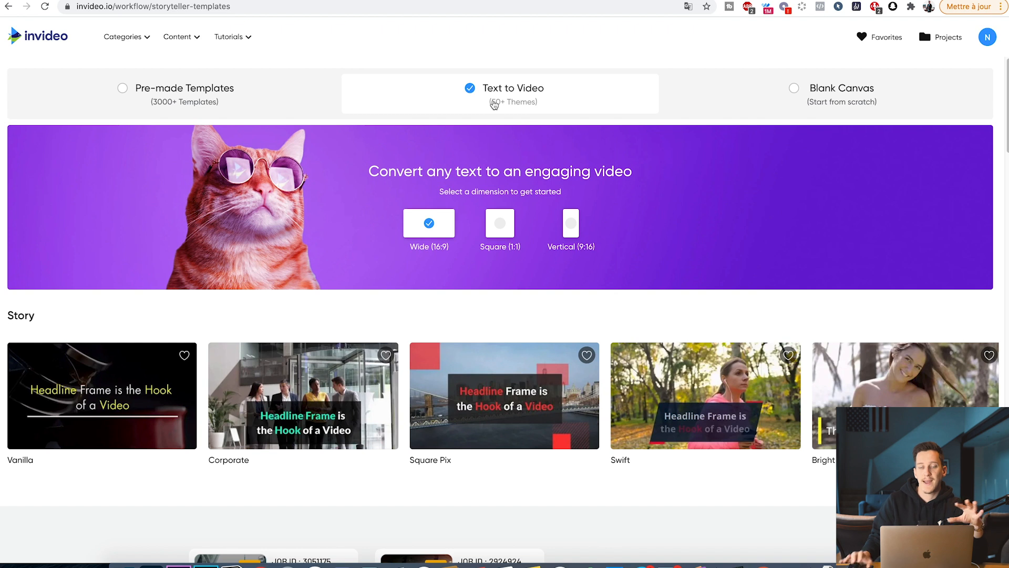
{"action": "mouse_move", "coordinate": [514, 397]}
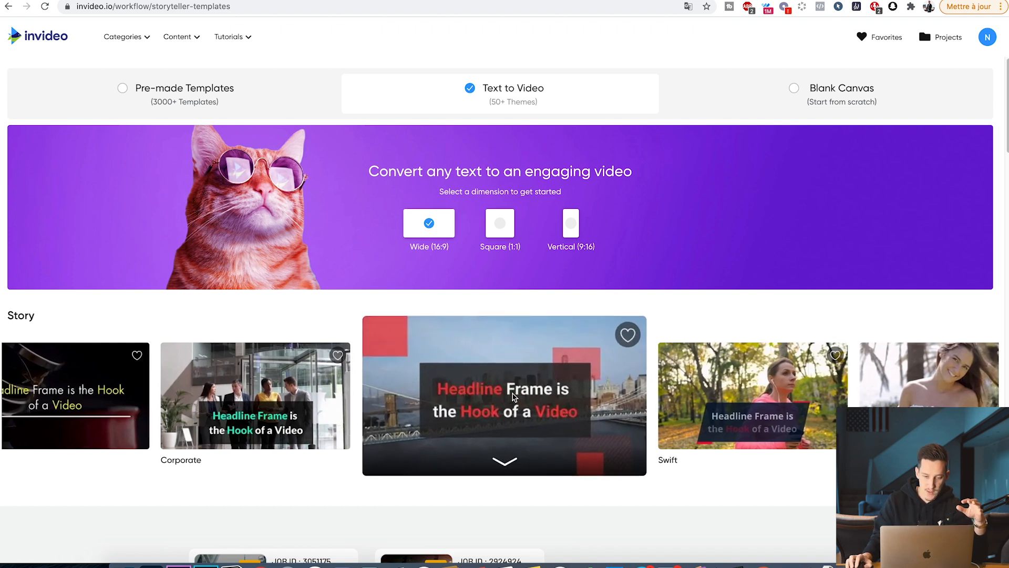
{"action": "scroll", "coordinate": [322, 304], "scroll_direction": "down", "scroll_amount": 10}
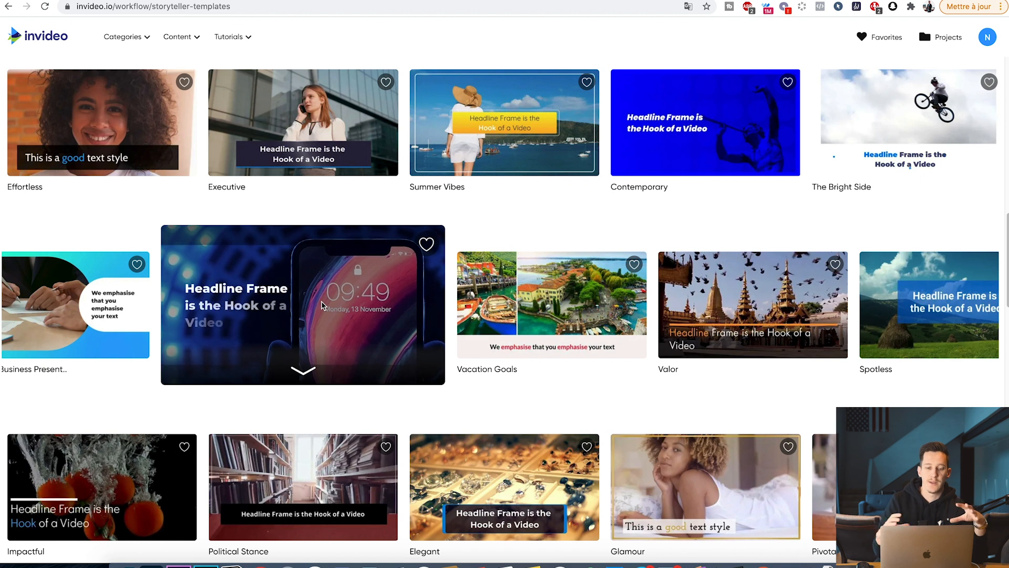
{"action": "scroll", "coordinate": [322, 305], "scroll_direction": "up", "scroll_amount": 15}
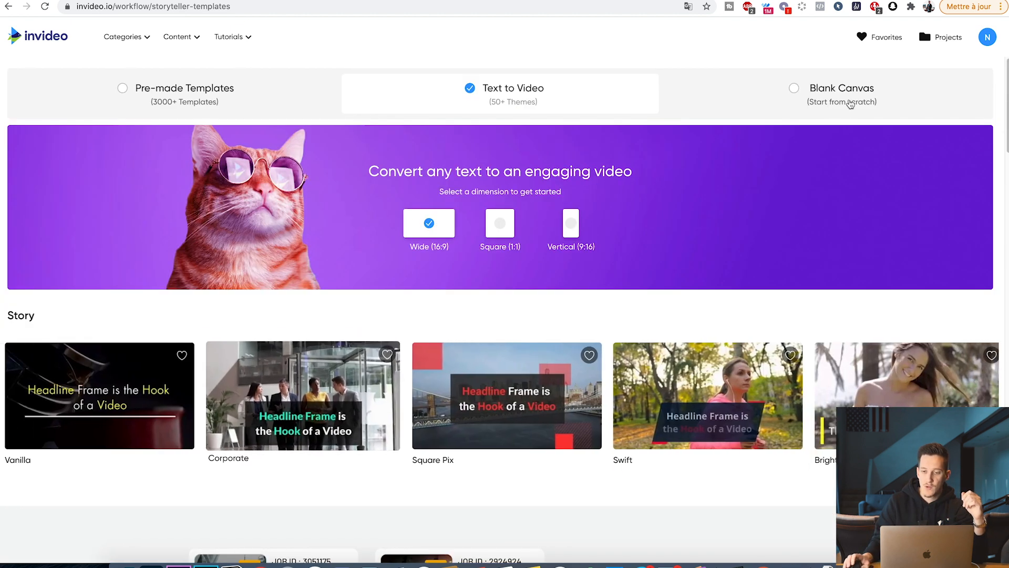
{"action": "left_click", "coordinate": [827, 99]}
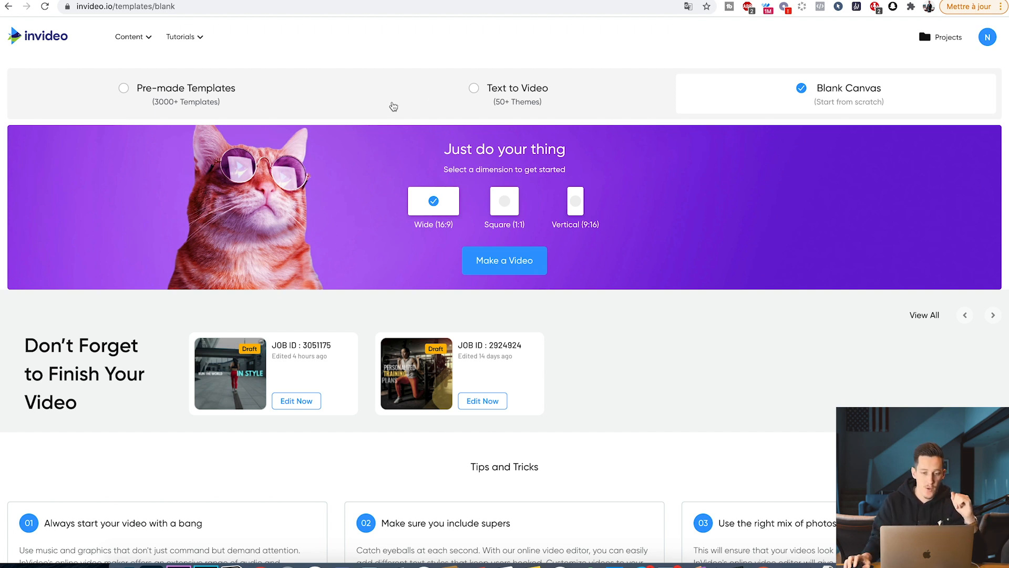
- Return to the pre-made templates and view them in Square (1:1), finishing with Vertical (9:16) as the dimension
{"action": "left_click", "coordinate": [237, 100]}
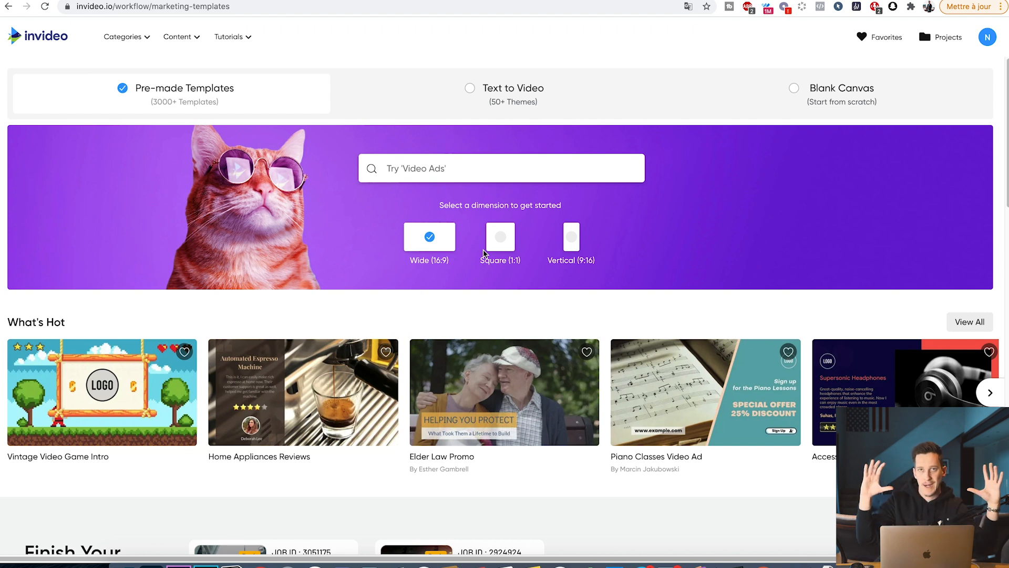
{"action": "left_click", "coordinate": [500, 237]}
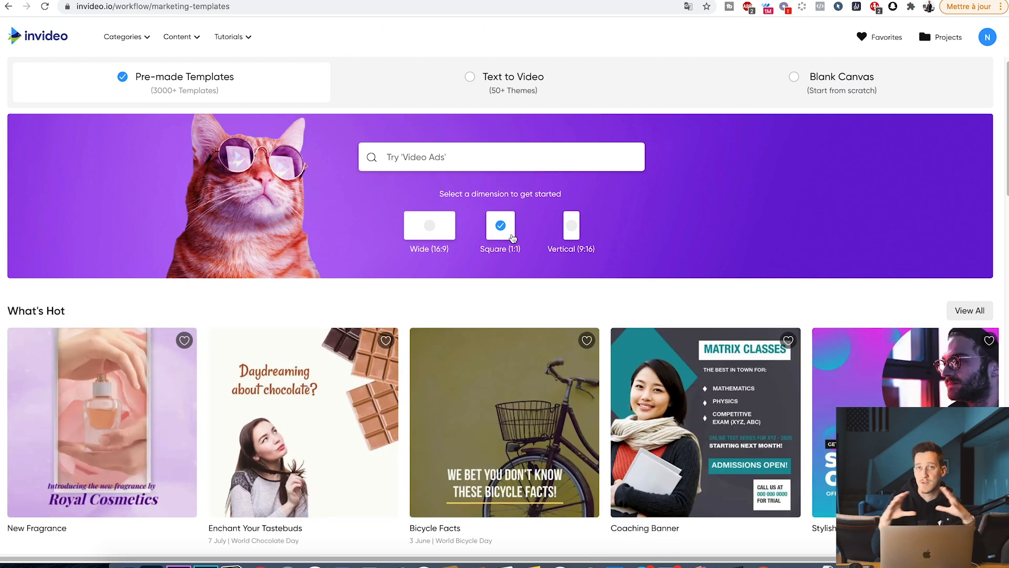
{"action": "left_click", "coordinate": [560, 234]}
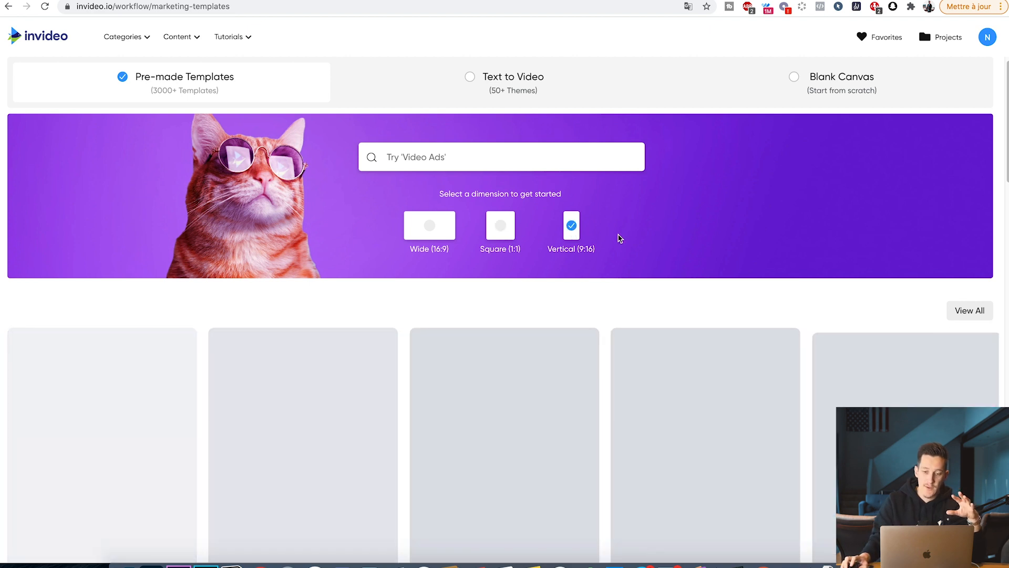
- Examine the Leg'in demo store's homepage and its Vénus collection of leggings on promotion as the subject for an ad
{"action": "scroll", "coordinate": [597, 263], "scroll_direction": "down", "scroll_amount": 3}
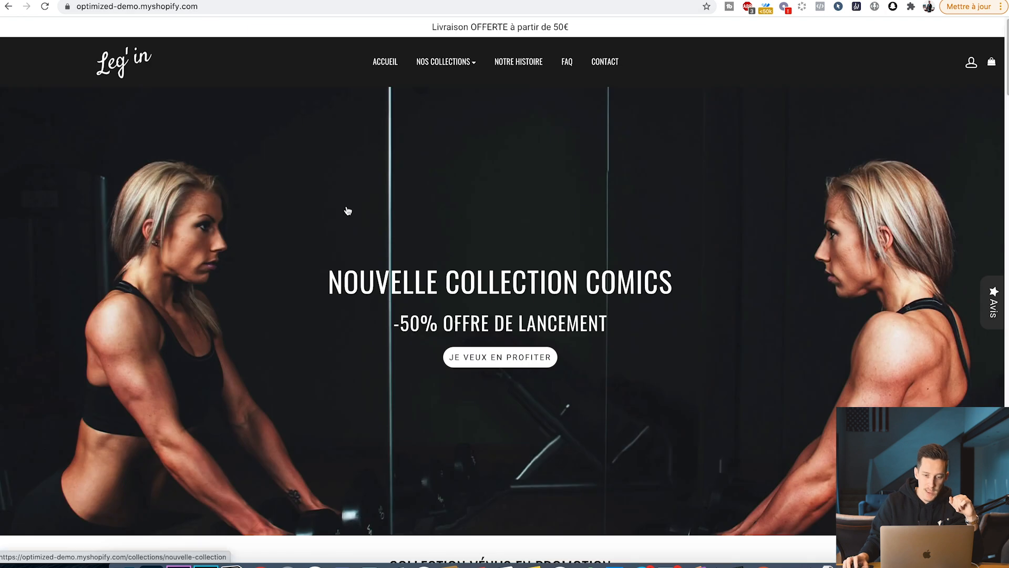
{"action": "scroll", "coordinate": [342, 209], "scroll_direction": "down", "scroll_amount": 6}
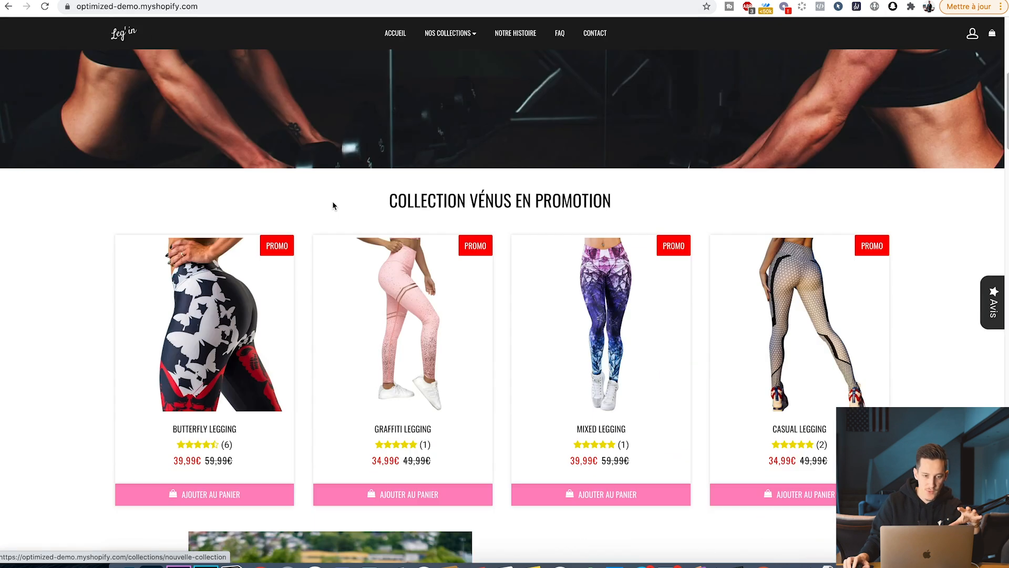
{"action": "scroll", "coordinate": [339, 220], "scroll_direction": "down", "scroll_amount": 8}
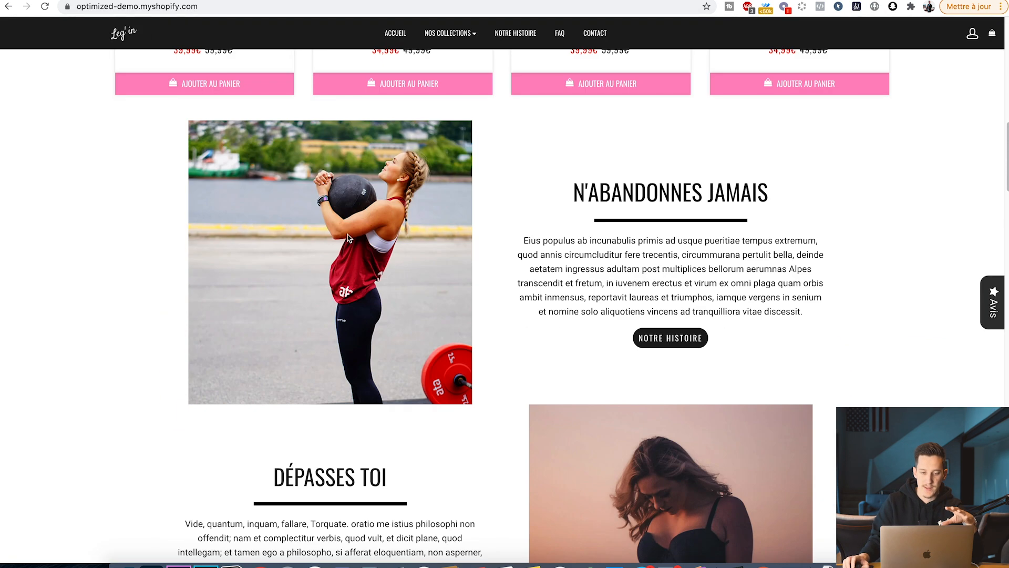
{"action": "scroll", "coordinate": [347, 237], "scroll_direction": "down", "scroll_amount": 10}
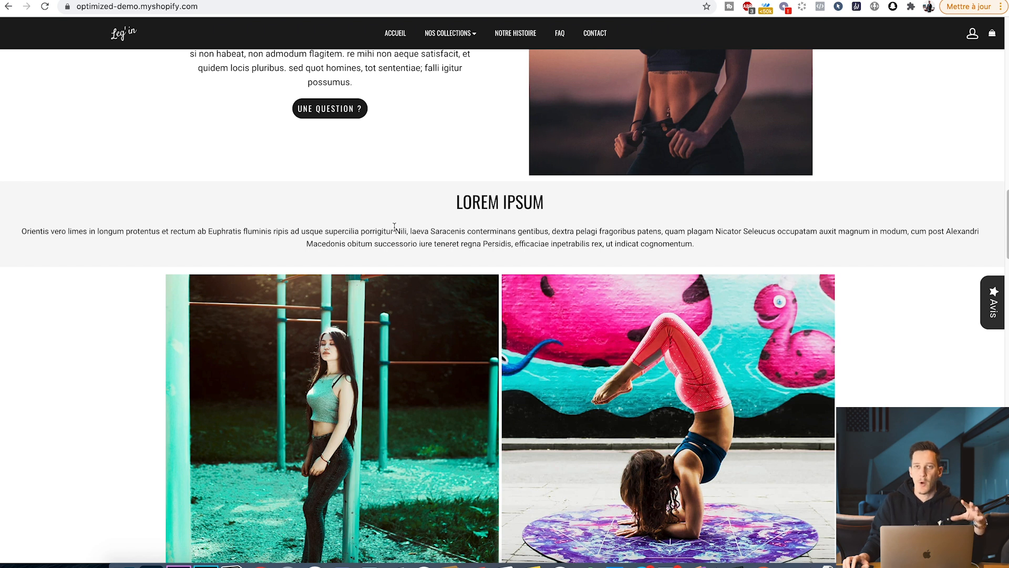
{"action": "scroll", "coordinate": [397, 224], "scroll_direction": "down", "scroll_amount": 1}
{"action": "scroll", "coordinate": [400, 220], "scroll_direction": "up", "scroll_amount": 15}
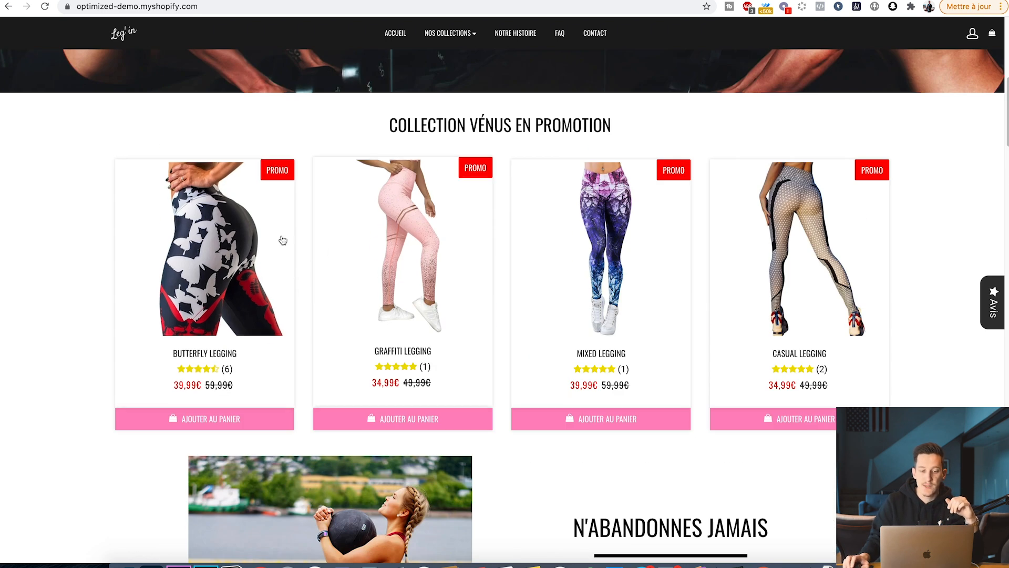
{"action": "scroll", "coordinate": [251, 150], "scroll_direction": "up", "scroll_amount": 1}
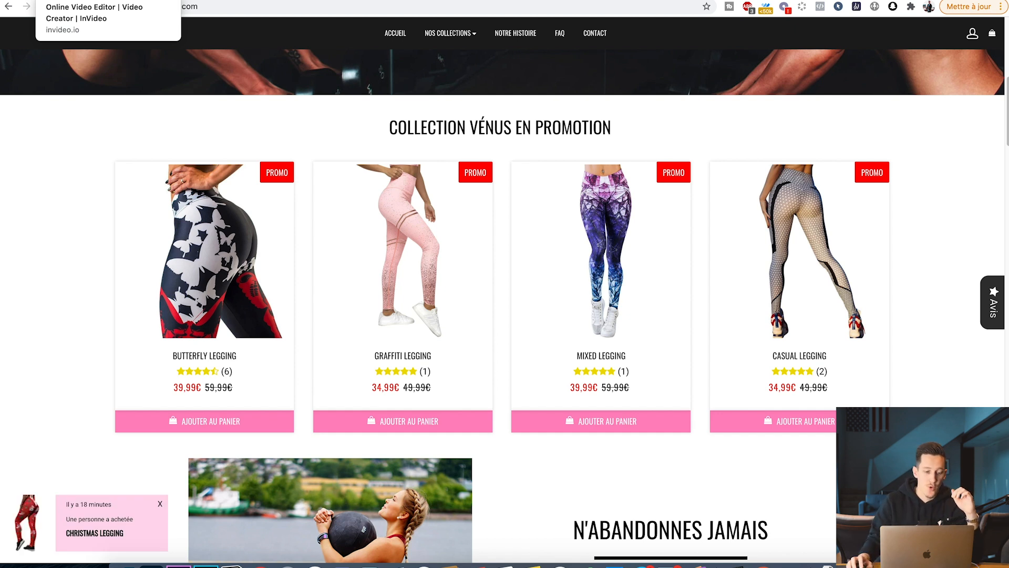
- Back in InVideo, compare the Sports Shoe Sale and Run in Style branding templates and open Run in Style in the editor as Square (1:1)
{"action": "left_click", "coordinate": [68, 0]}
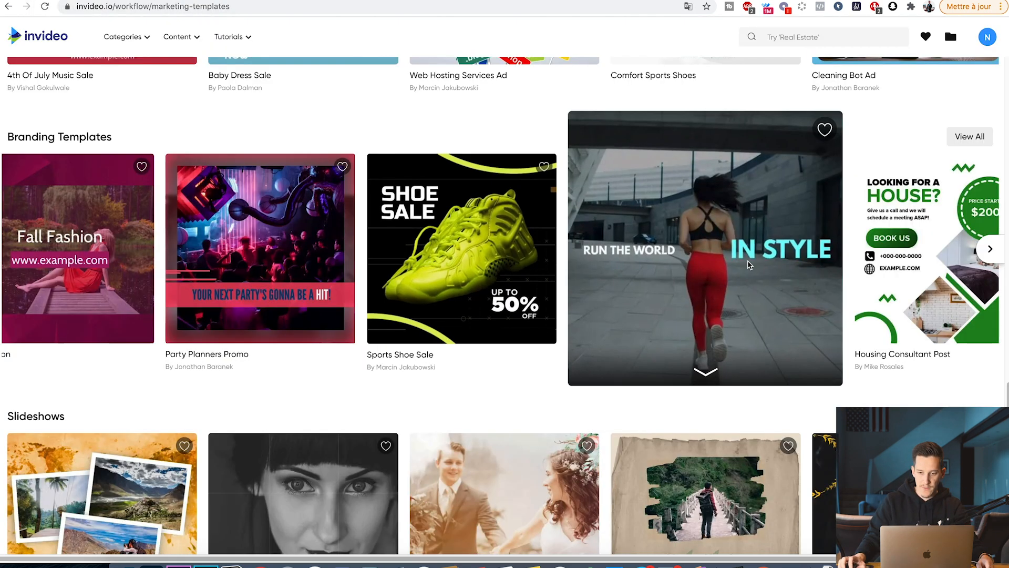
{"action": "mouse_move", "coordinate": [493, 235]}
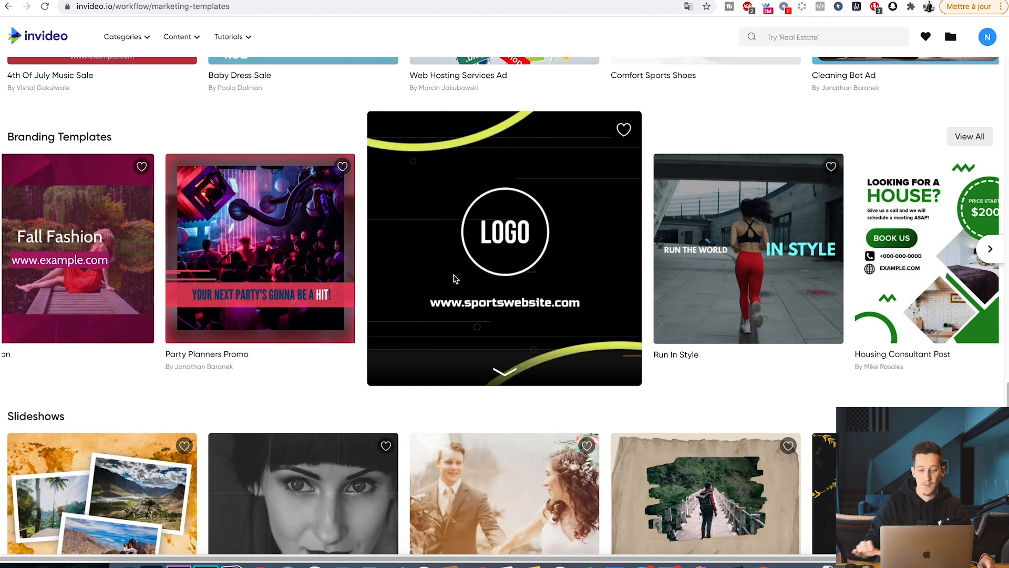
{"action": "mouse_move", "coordinate": [521, 266]}
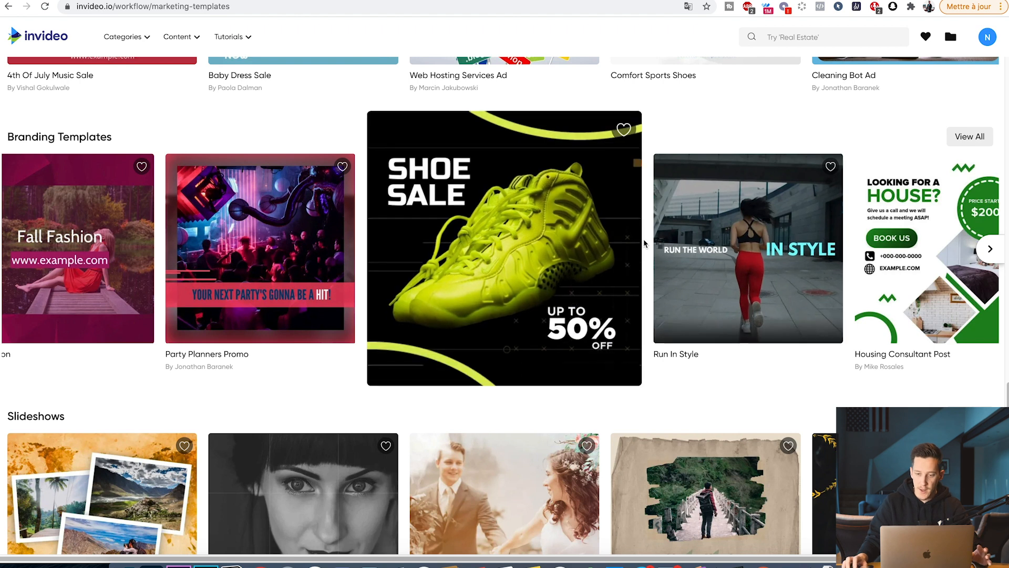
{"action": "mouse_move", "coordinate": [681, 268]}
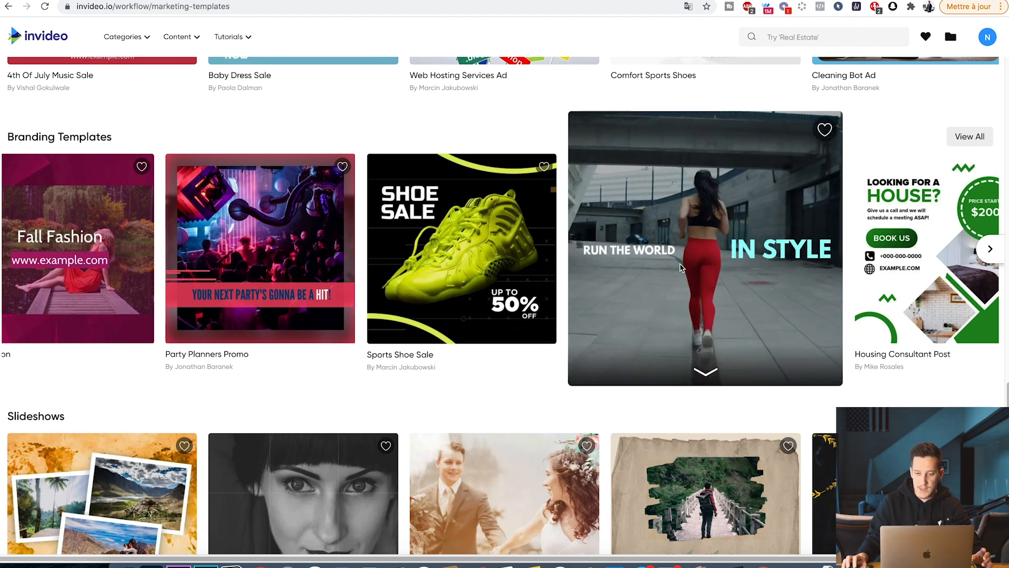
{"action": "left_click", "coordinate": [705, 372]}
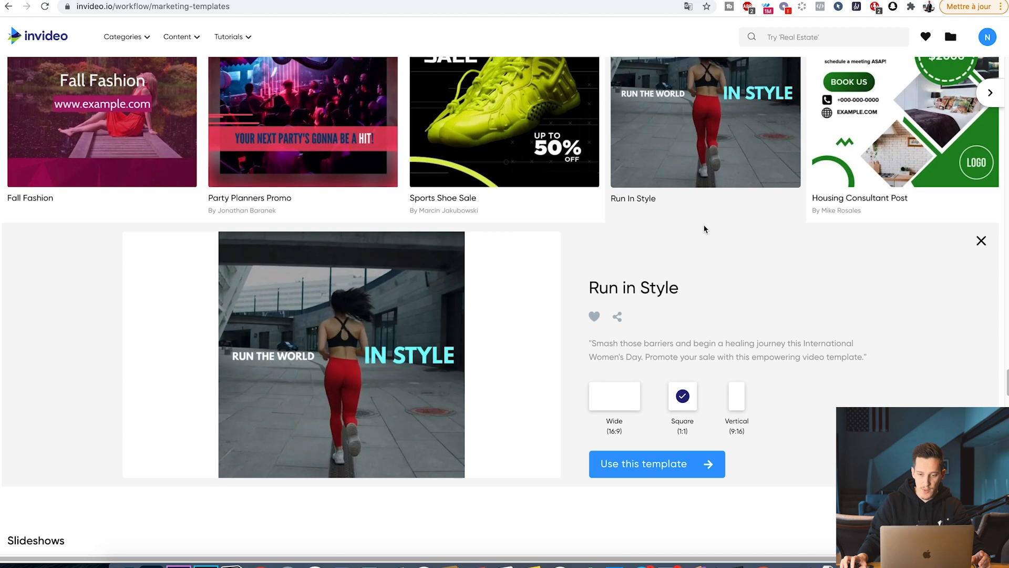
{"action": "scroll", "coordinate": [582, 318], "scroll_direction": "down", "scroll_amount": 1}
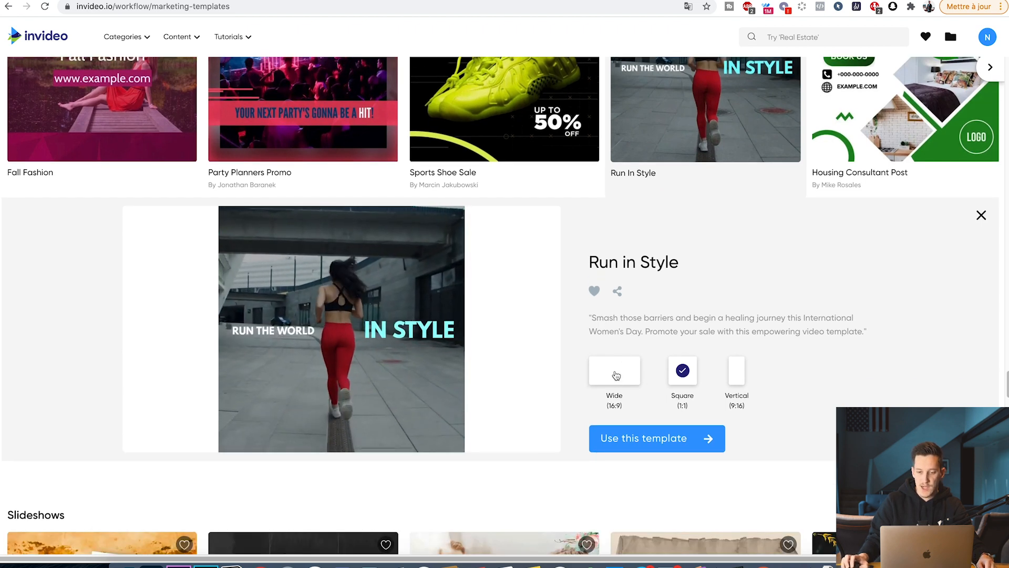
{"action": "left_click", "coordinate": [651, 439]}
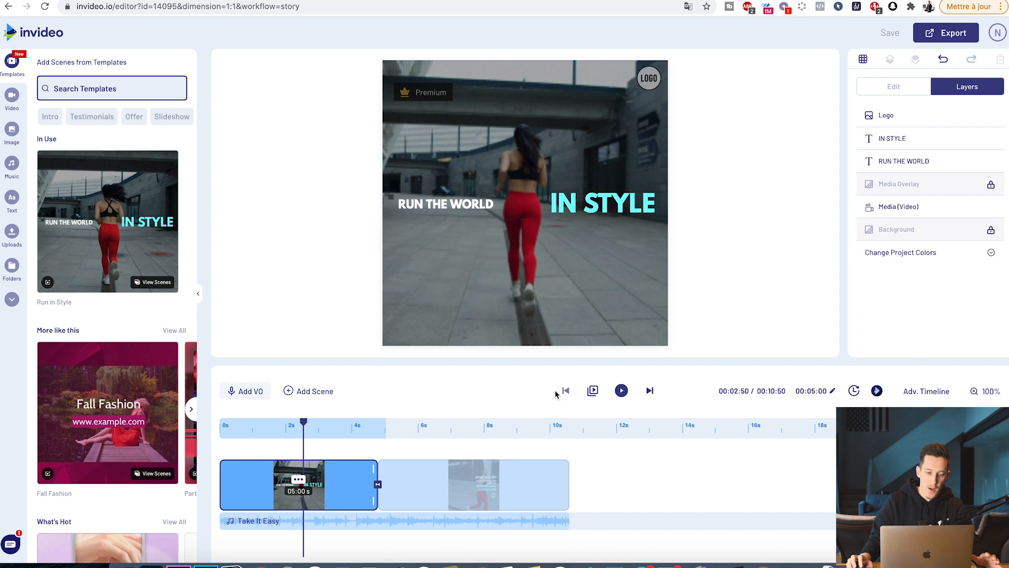
- Preview the template's first scene from near its start with the sound muted, and preview the second scene
{"action": "left_click_drag", "start_coordinate": [302, 425], "coordinate": [235, 429]}
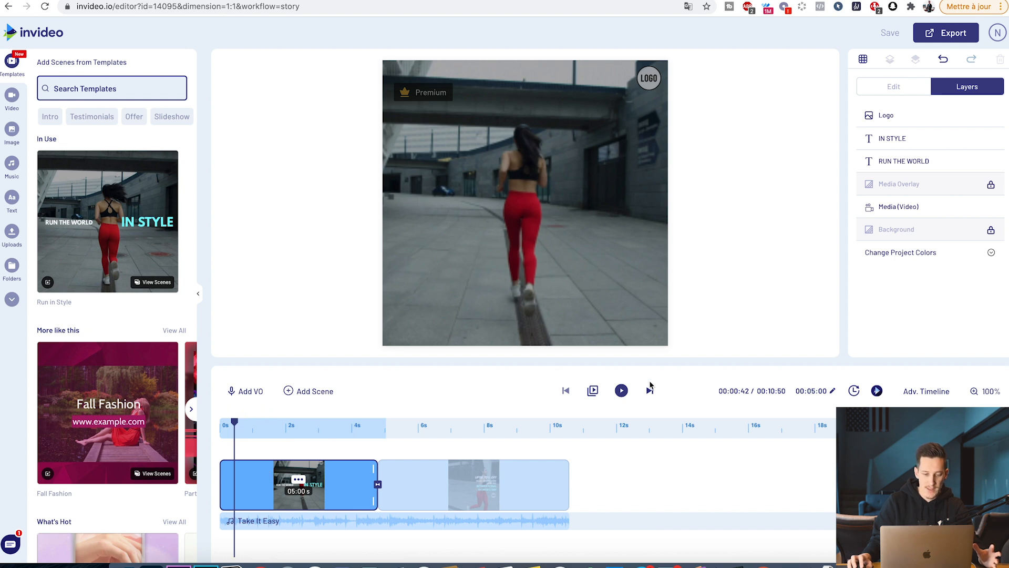
{"action": "left_click", "coordinate": [622, 392]}
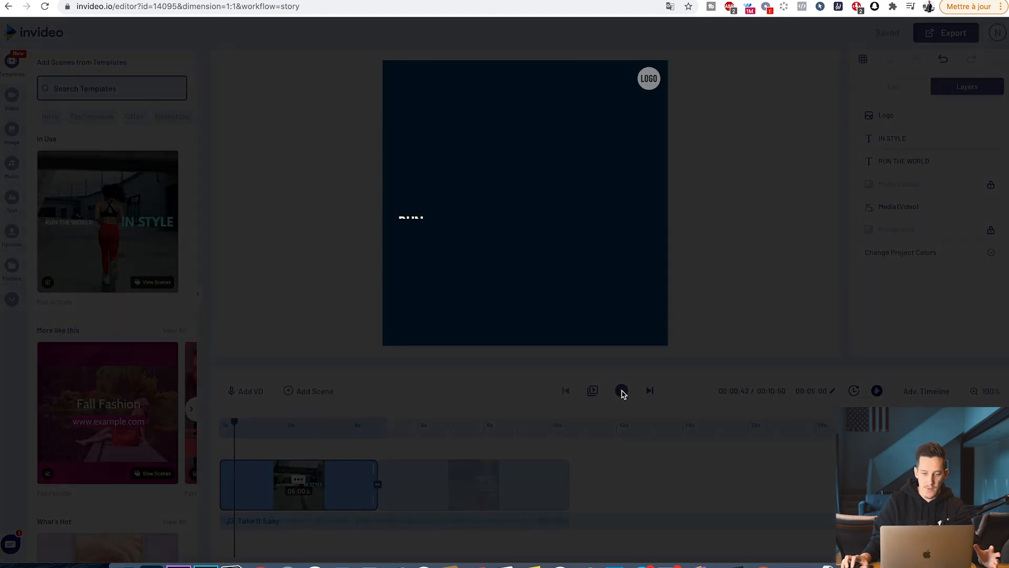
{"action": "key", "text": "XF86AudioMute"}
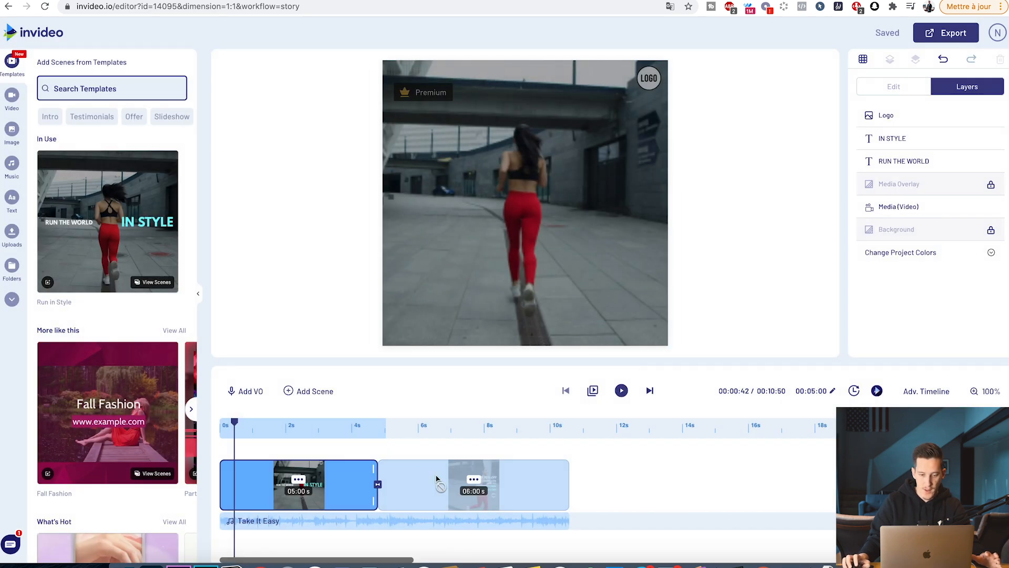
{"action": "left_click", "coordinate": [436, 479]}
{"action": "left_click", "coordinate": [621, 391]}
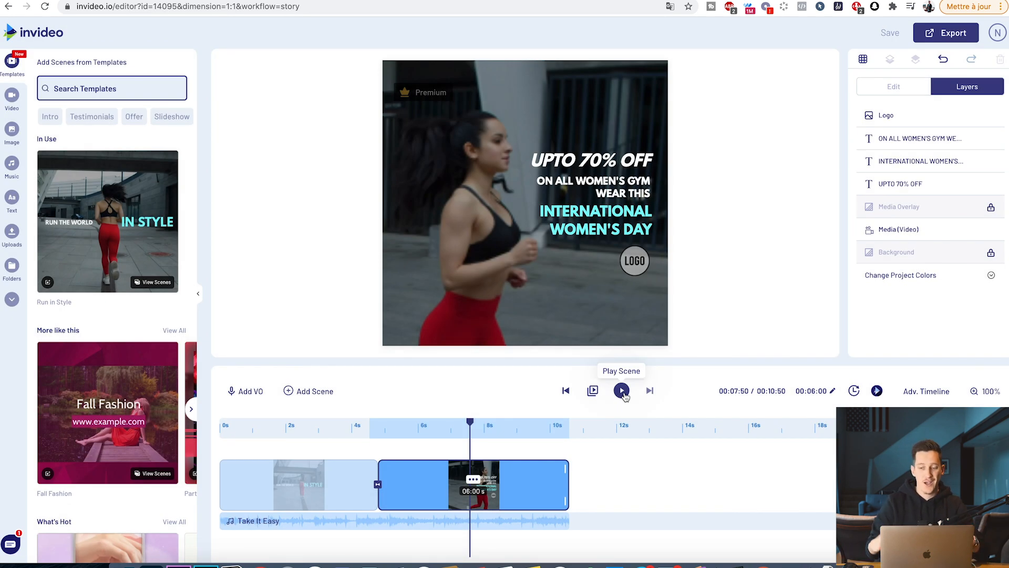
- Shorten the first scene to 4.72 s and delete its logo
{"action": "left_click", "coordinate": [292, 475]}
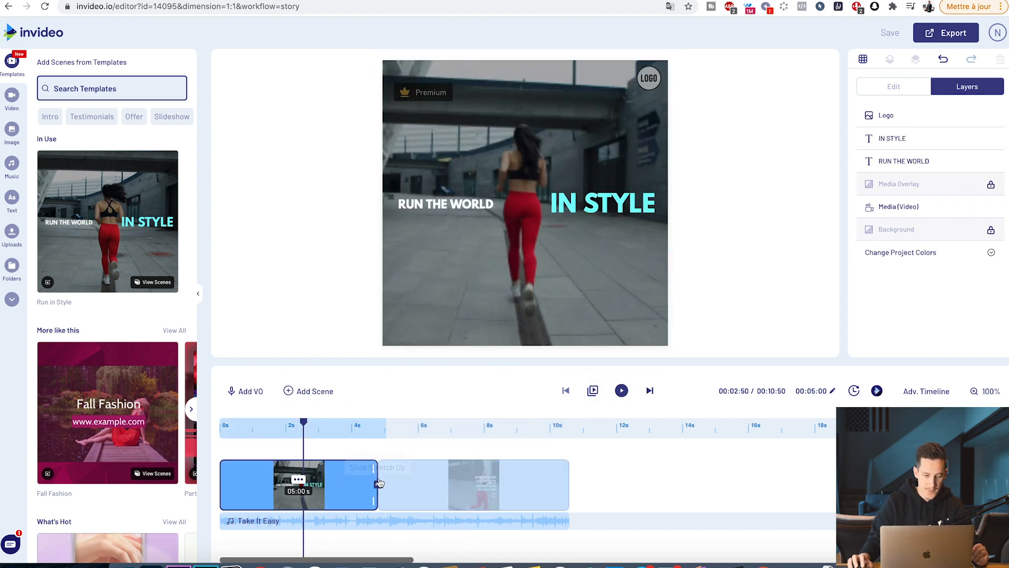
{"action": "mouse_move", "coordinate": [372, 468]}
{"action": "left_mouse_down"}
{"action": "mouse_move", "coordinate": [313, 470]}
{"action": "mouse_move", "coordinate": [382, 470]}
{"action": "mouse_move", "coordinate": [350, 471]}
{"action": "mouse_move", "coordinate": [368, 471]}
{"action": "left_mouse_up"}
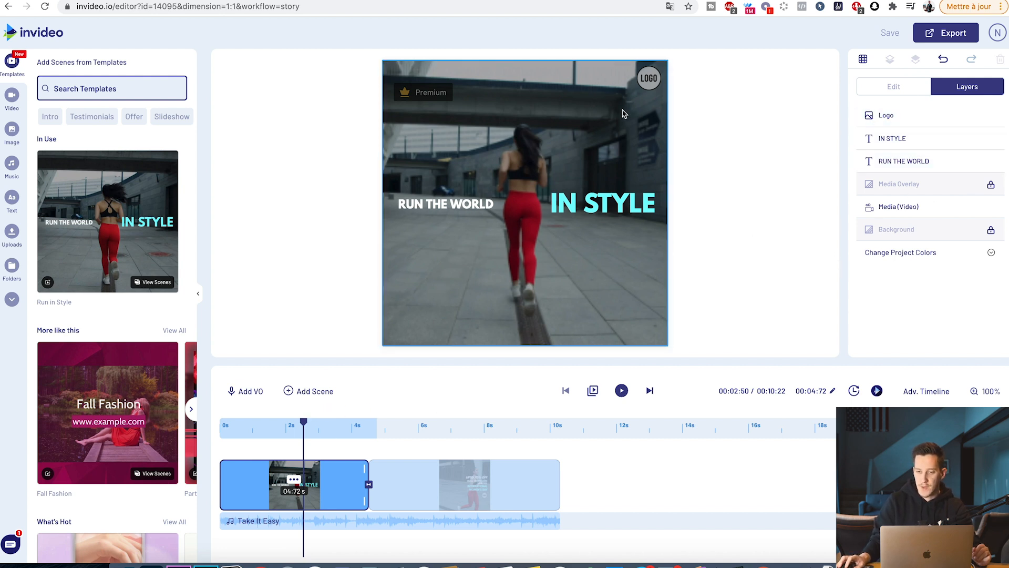
{"action": "left_click", "coordinate": [649, 84]}
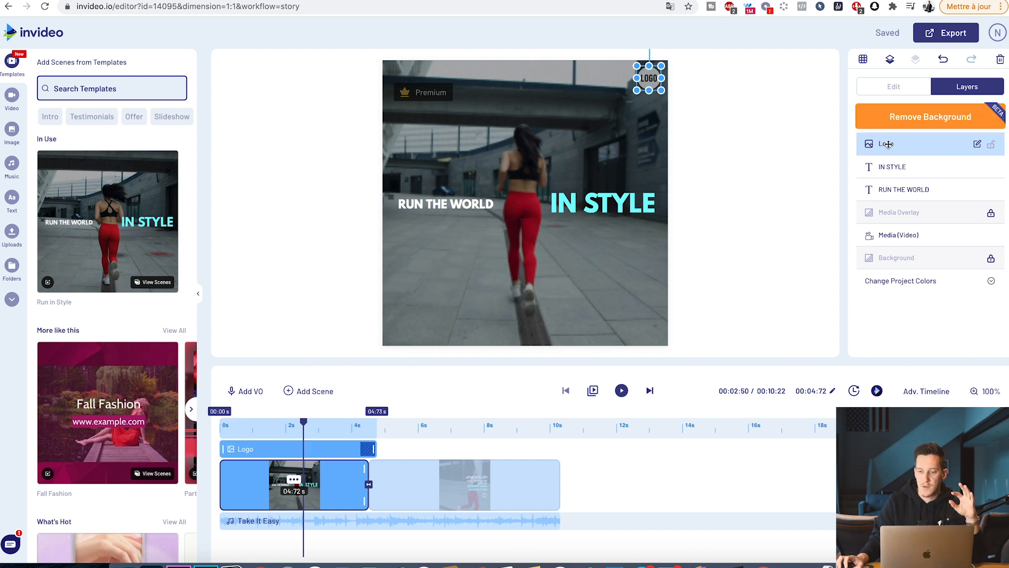
{"action": "key", "text": "BackSpace"}
- Replace the "RUN THE WORLD" text in the first scene with "Parcourez le monde" and adjust its text box width
{"action": "left_click", "coordinate": [911, 125]}
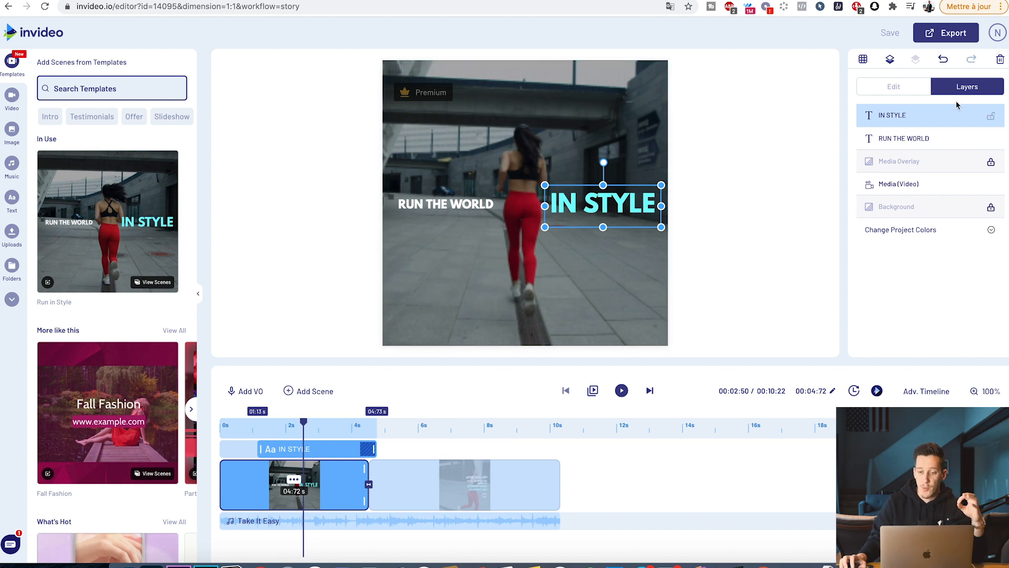
{"action": "double_click", "coordinate": [619, 206]}
{"action": "left_click_drag", "start_coordinate": [555, 204], "coordinate": [648, 204]}
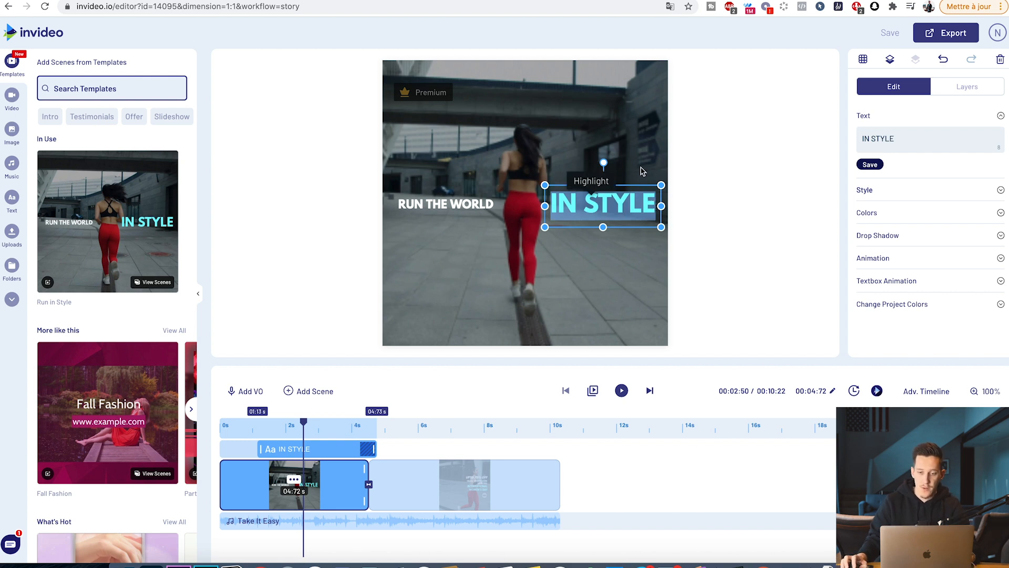
{"action": "left_click", "coordinate": [437, 210]}
{"action": "key", "text": "super+a"}
{"action": "type", "text": "Parcourez le"}
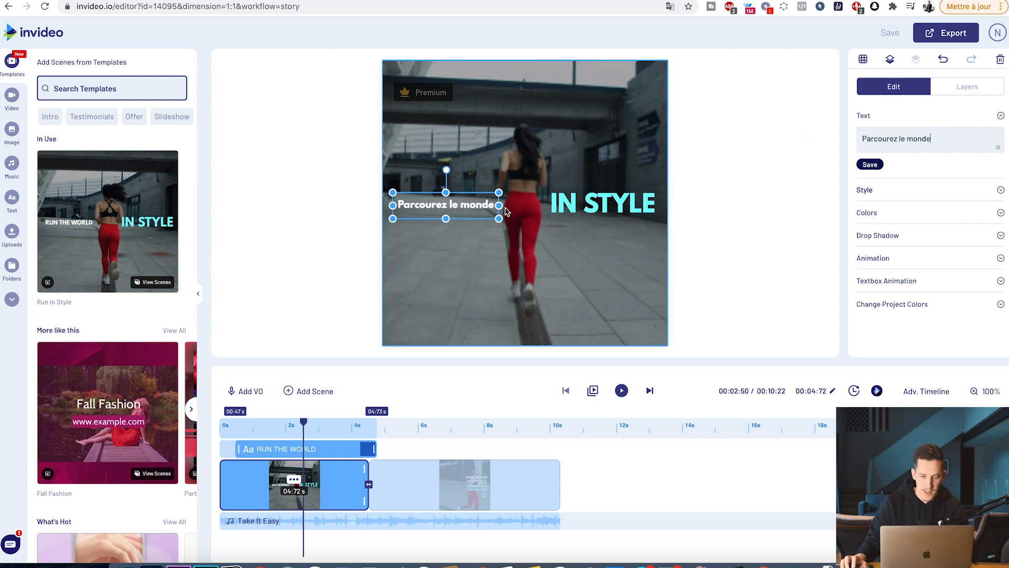
{"action": "left_click_drag", "start_coordinate": [499, 205], "coordinate": [501, 207]}
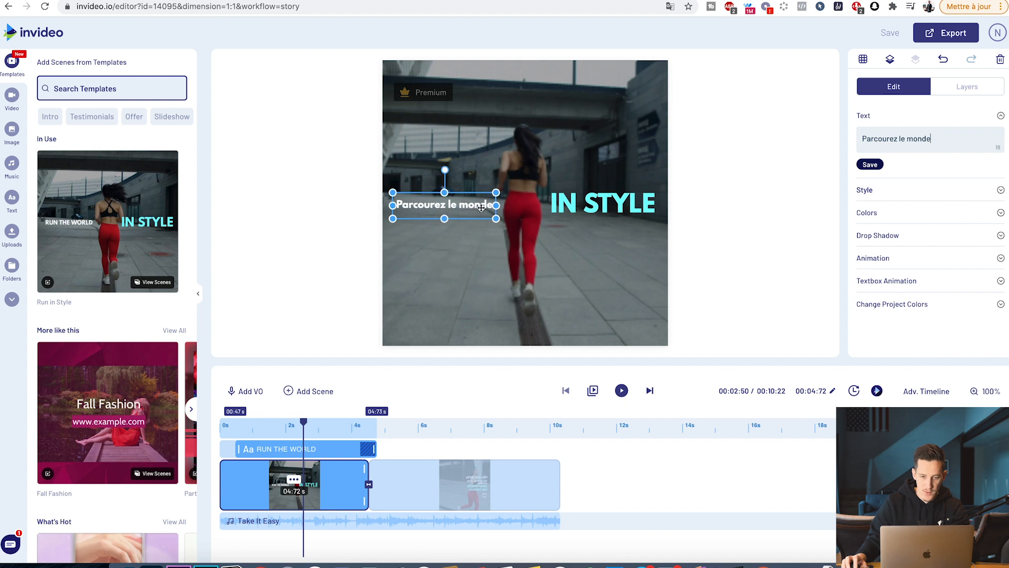
- Examine the style, drop shadow and entrance animation options of the "Parcourez le monde" text and preview the scene
{"action": "key", "text": "super+a"}
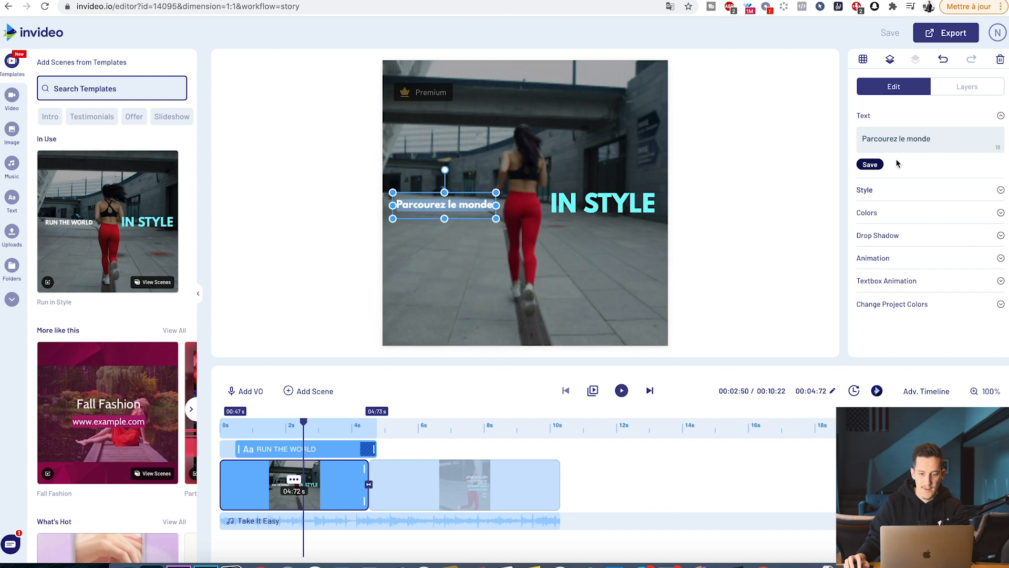
{"action": "left_click", "coordinate": [873, 190]}
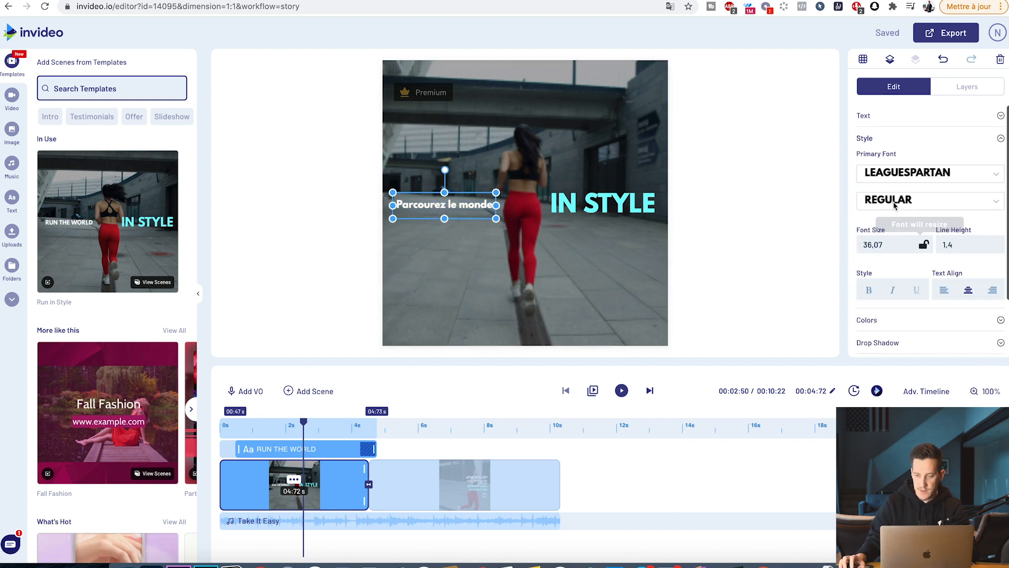
{"action": "scroll", "coordinate": [895, 205], "scroll_direction": "down", "scroll_amount": 3}
{"action": "left_click", "coordinate": [870, 251]}
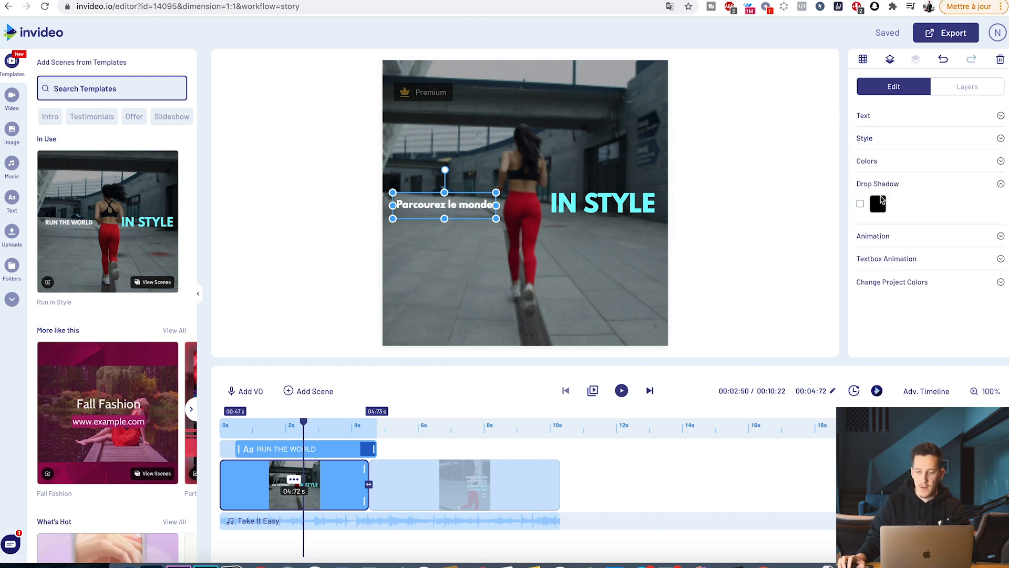
{"action": "left_click", "coordinate": [883, 234]}
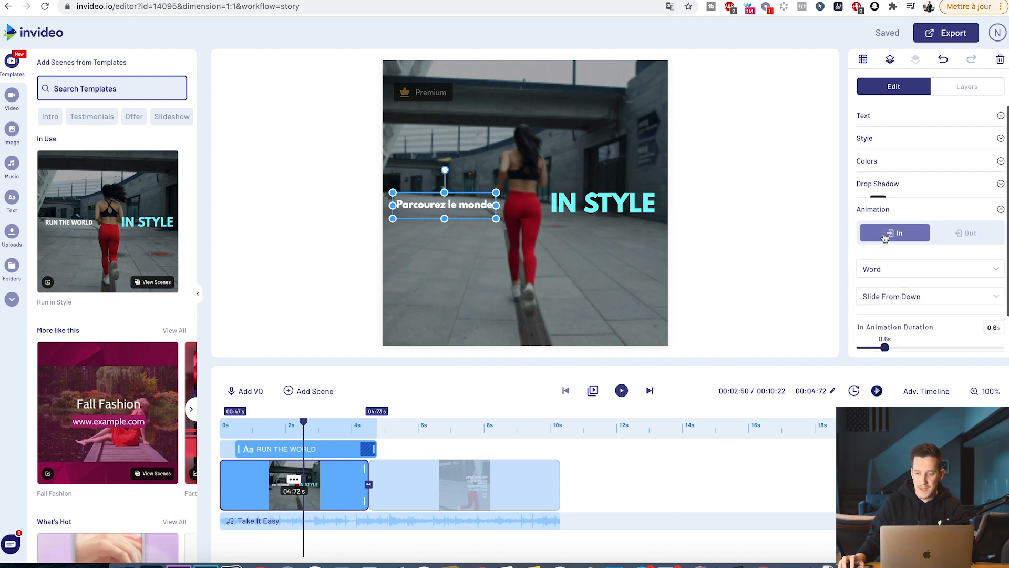
{"action": "left_click", "coordinate": [621, 391]}
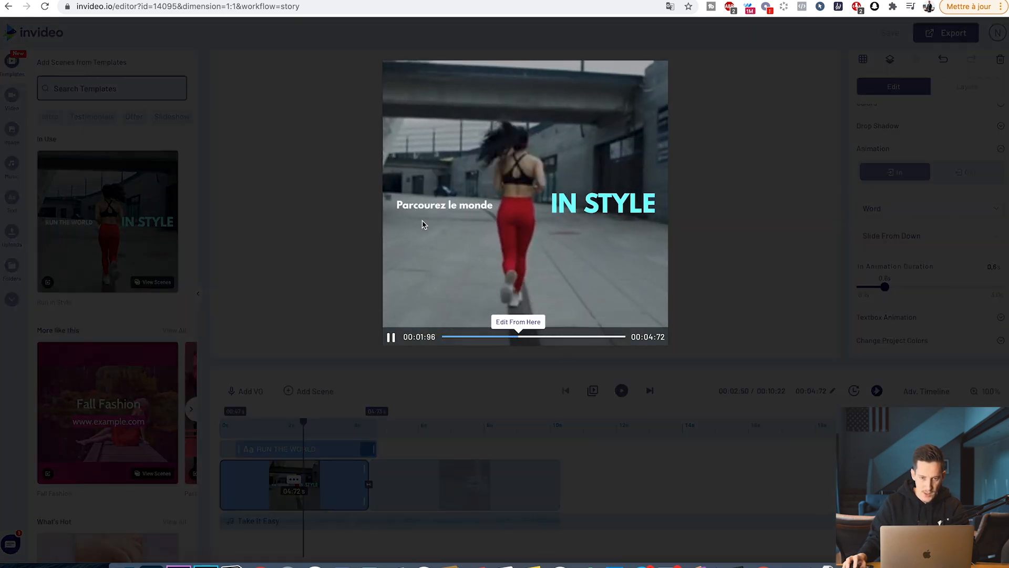
{"action": "left_click", "coordinate": [728, 283]}
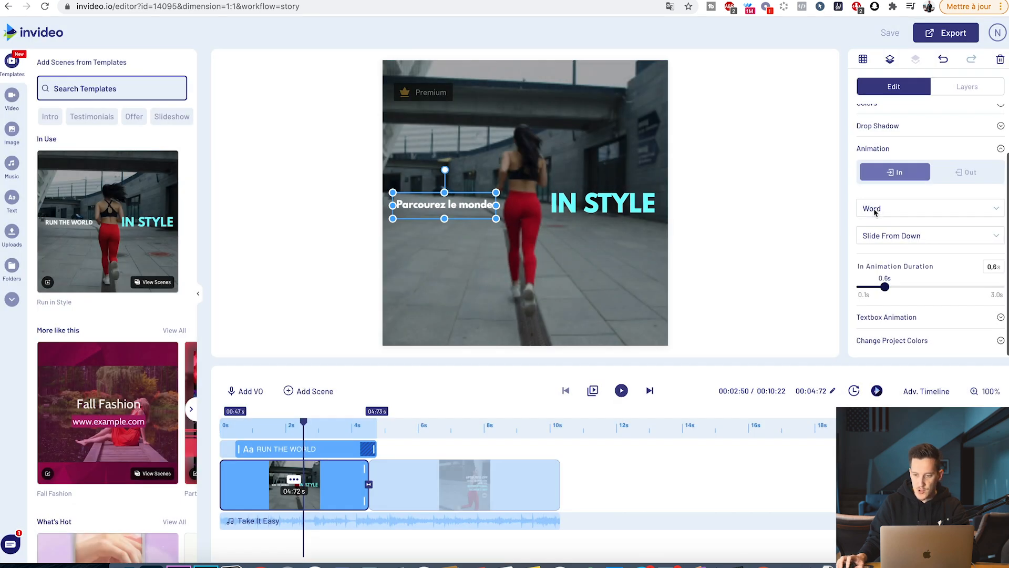
{"action": "left_click", "coordinate": [893, 237]}
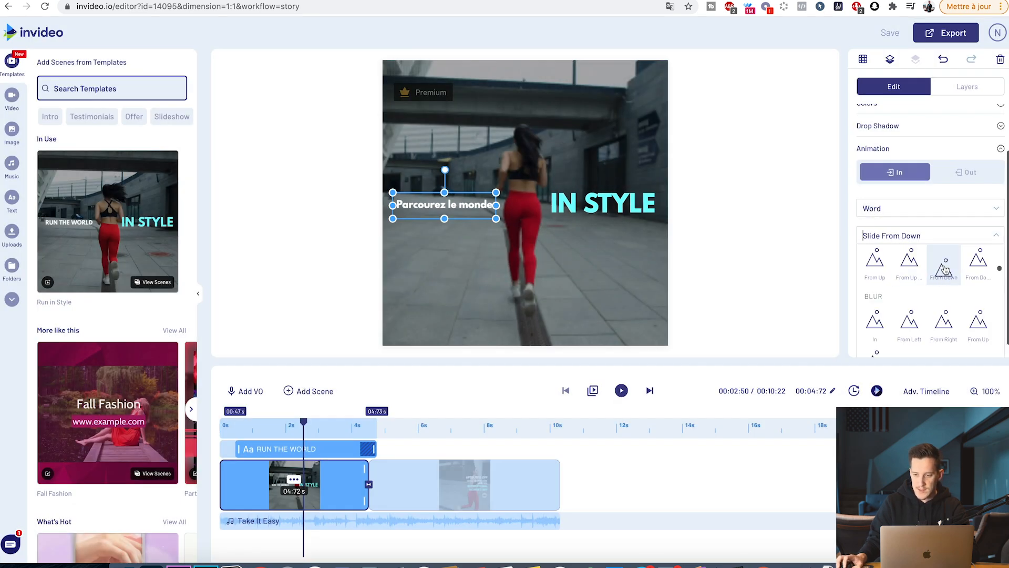
{"action": "left_click", "coordinate": [737, 279]}
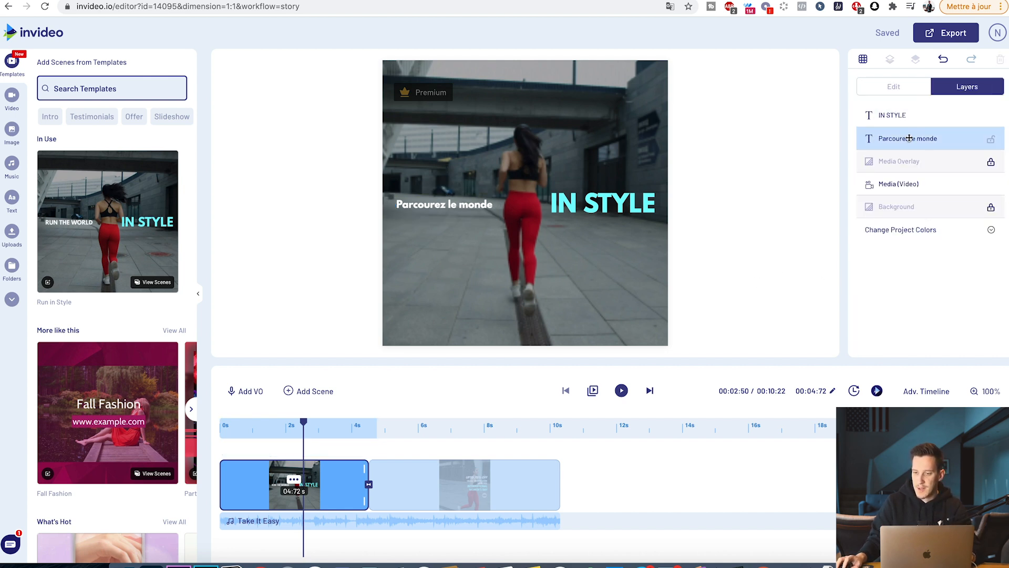
- Replace the "IN STYLE" text in the first scene with "AVEC STYLE" and save the "Parcourez le monde" text
{"action": "left_click", "coordinate": [907, 139]}
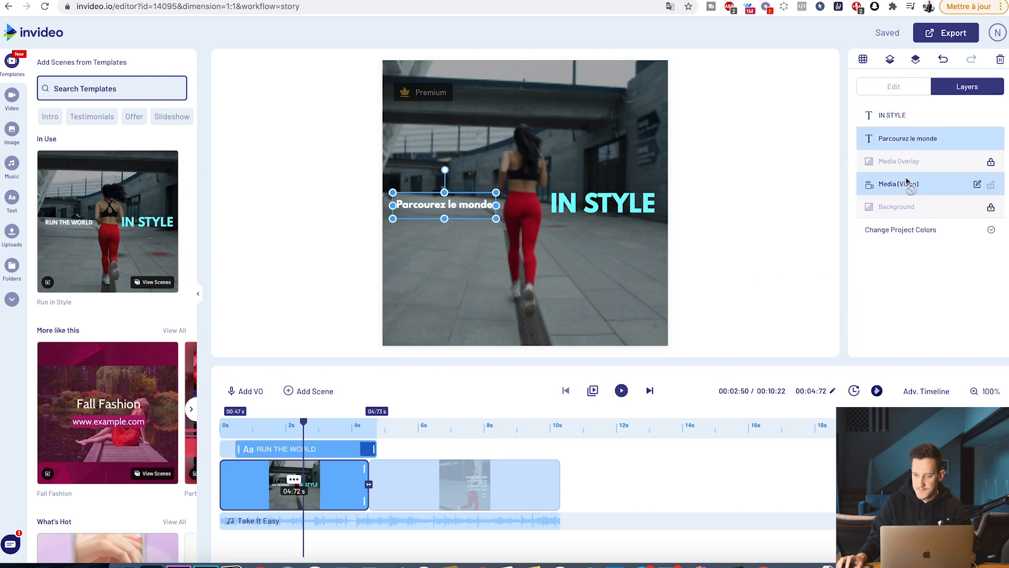
{"action": "left_click", "coordinate": [897, 115]}
{"action": "left_click", "coordinate": [558, 204]}
{"action": "left_click_drag", "start_coordinate": [613, 202], "coordinate": [657, 203]}
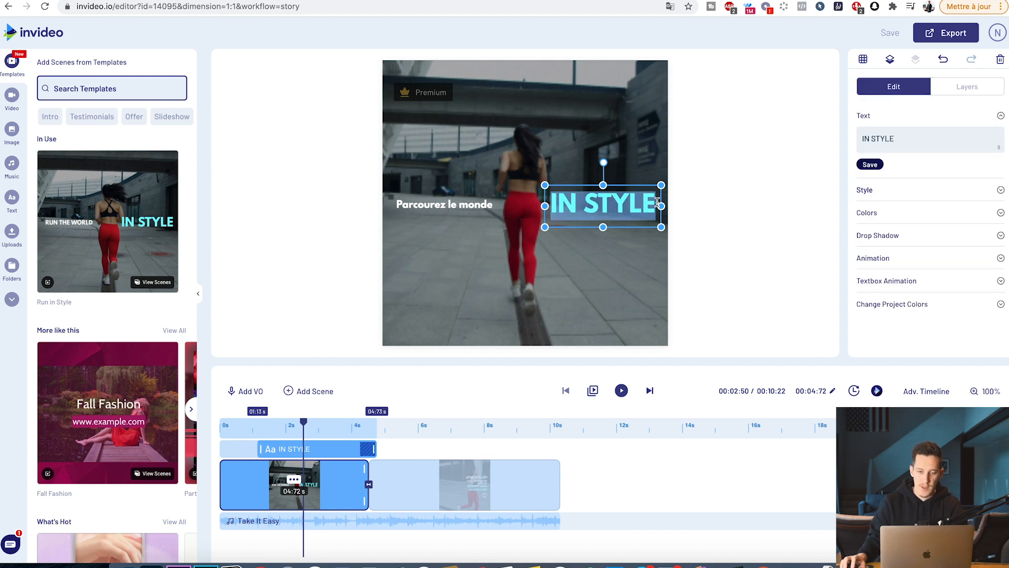
{"action": "type", "text": "AVEC STYKE"}
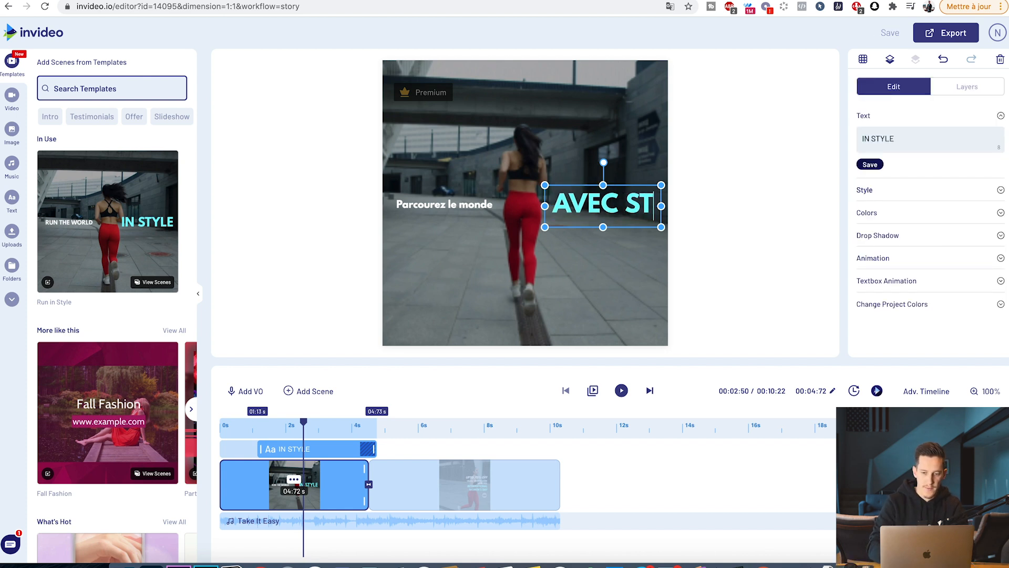
{"action": "key", "text": "BackSpace"}
{"action": "key", "text": "BackSpace"}
{"action": "type", "text": "l"}
{"action": "key", "text": "BackSpace"}
{"action": "key", "text": "BackSpace"}
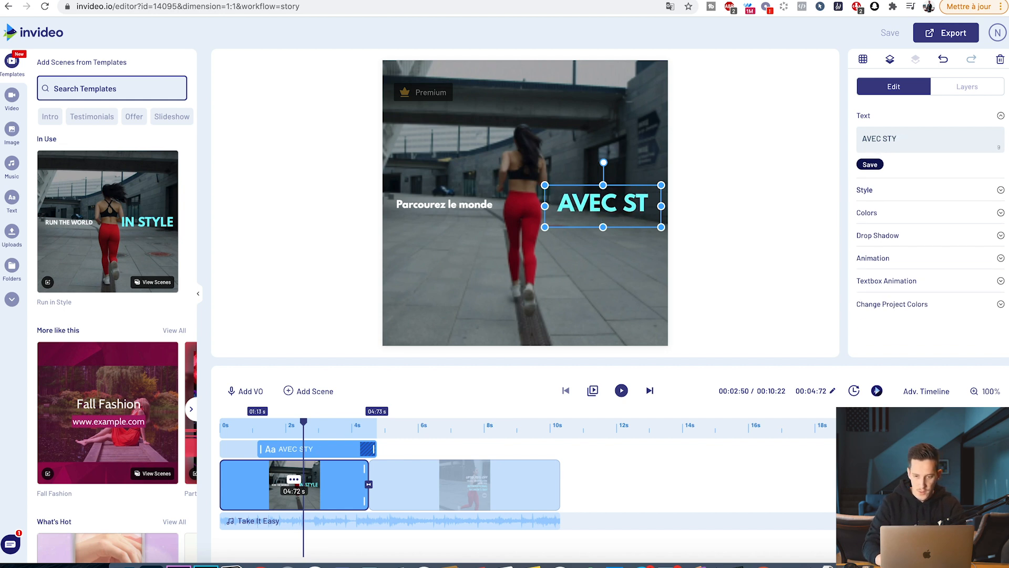
{"action": "type", "text": "YLE"}
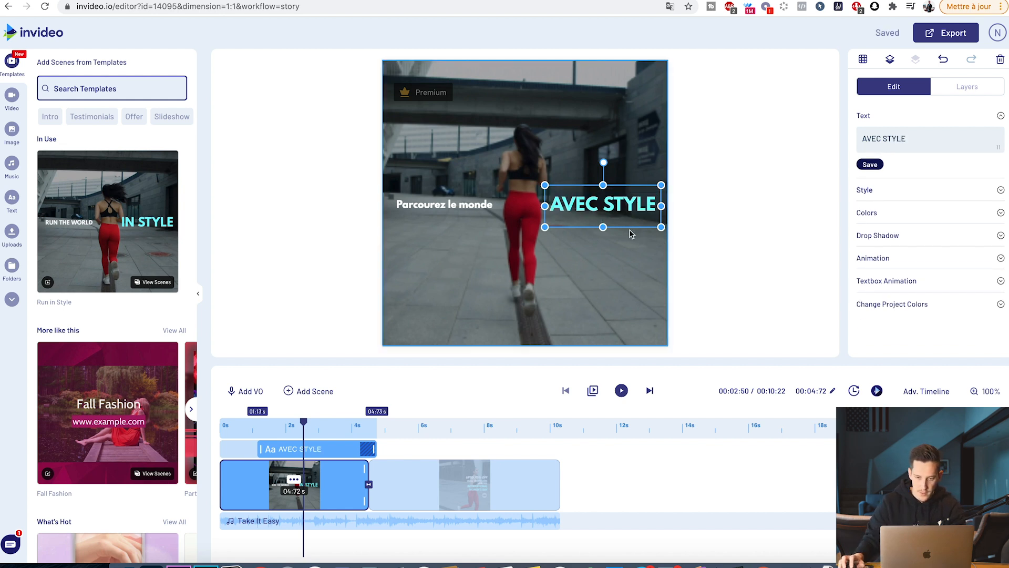
{"action": "left_click", "coordinate": [466, 205]}
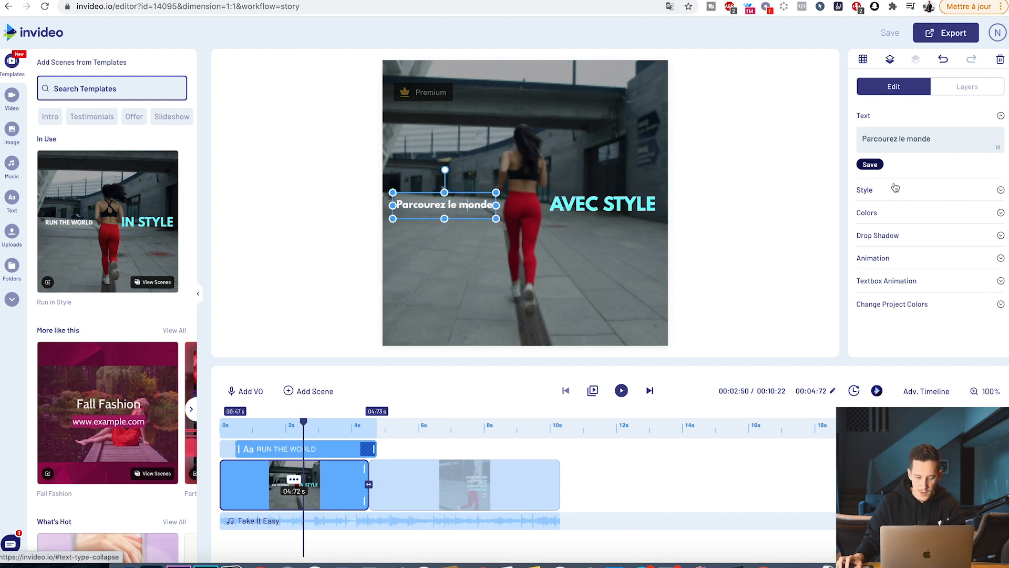
{"action": "left_click", "coordinate": [874, 165]}
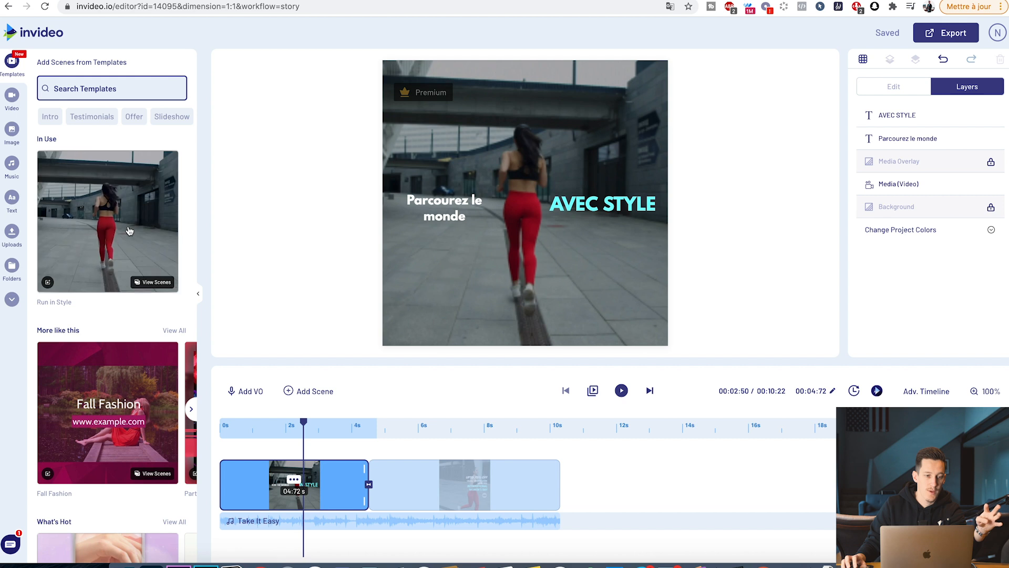
- Add the FASHION scene from the Photography Portfolio template after the first scene
{"action": "scroll", "coordinate": [126, 233], "scroll_direction": "down", "scroll_amount": 1}
{"action": "scroll", "coordinate": [126, 233], "scroll_direction": "down", "scroll_amount": 10}
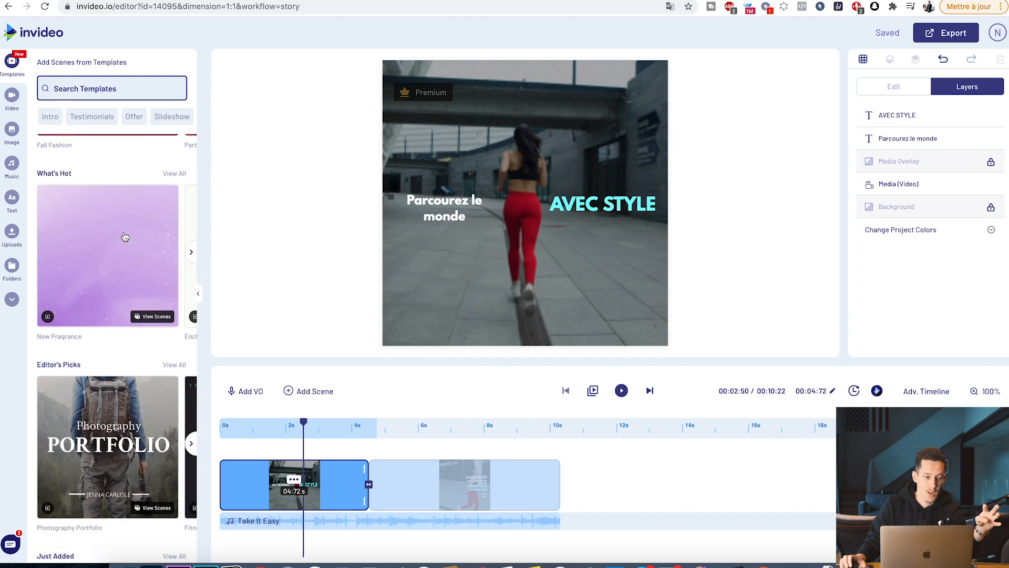
{"action": "scroll", "coordinate": [79, 271], "scroll_direction": "down", "scroll_amount": 5}
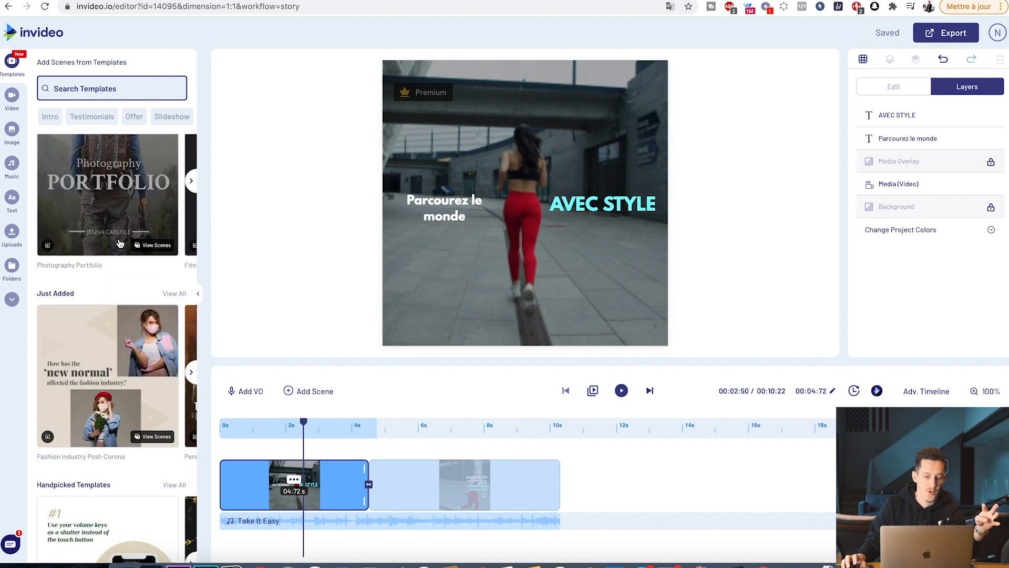
{"action": "left_click", "coordinate": [114, 211]}
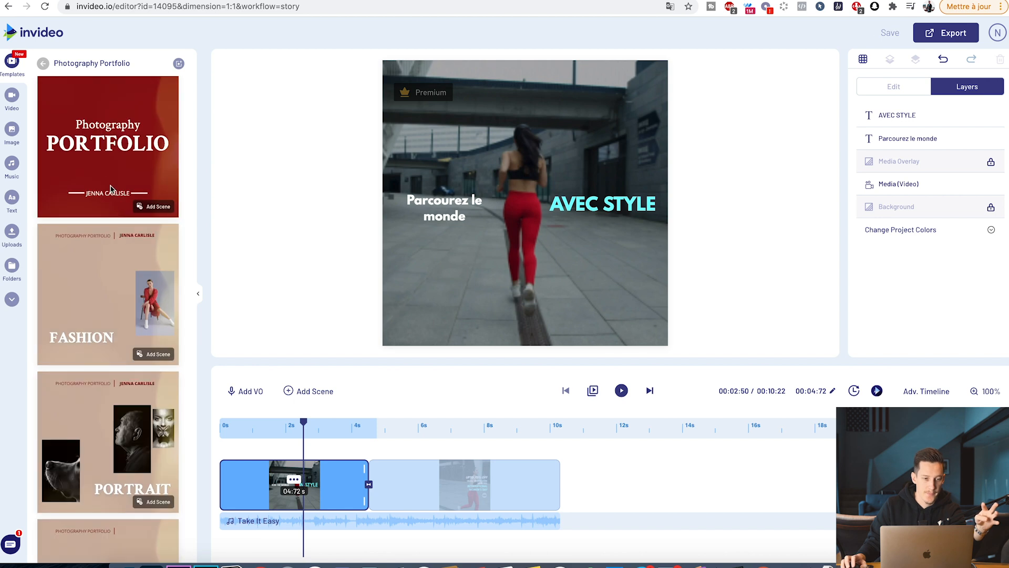
{"action": "scroll", "coordinate": [112, 200], "scroll_direction": "down", "scroll_amount": 3}
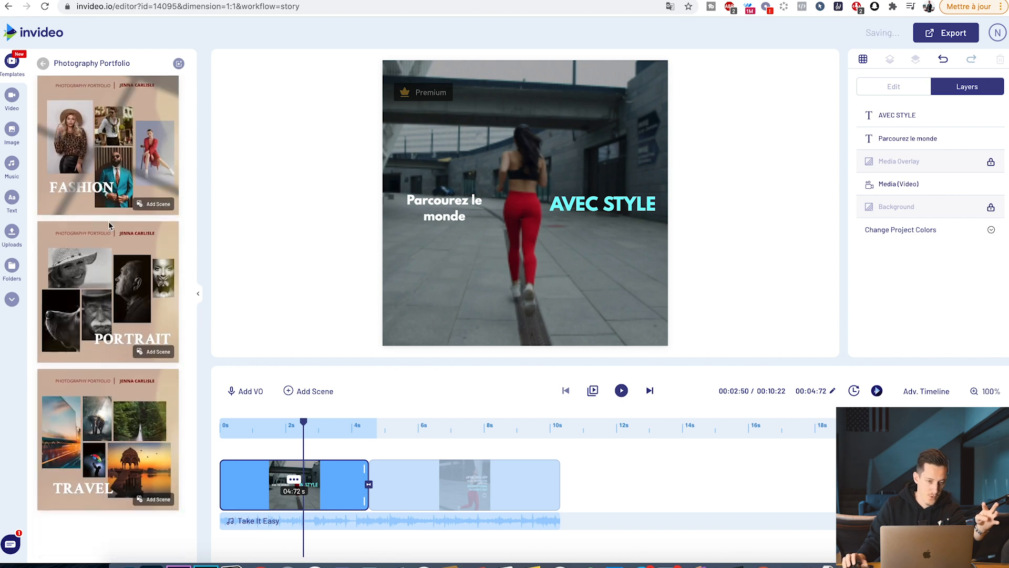
{"action": "left_click", "coordinate": [105, 166]}
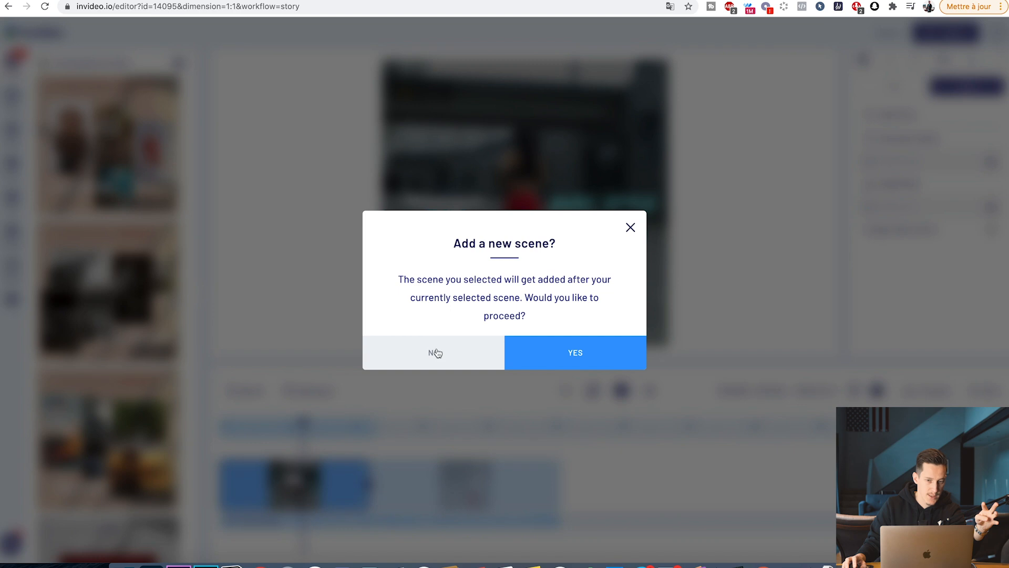
{"action": "left_click", "coordinate": [578, 364]}
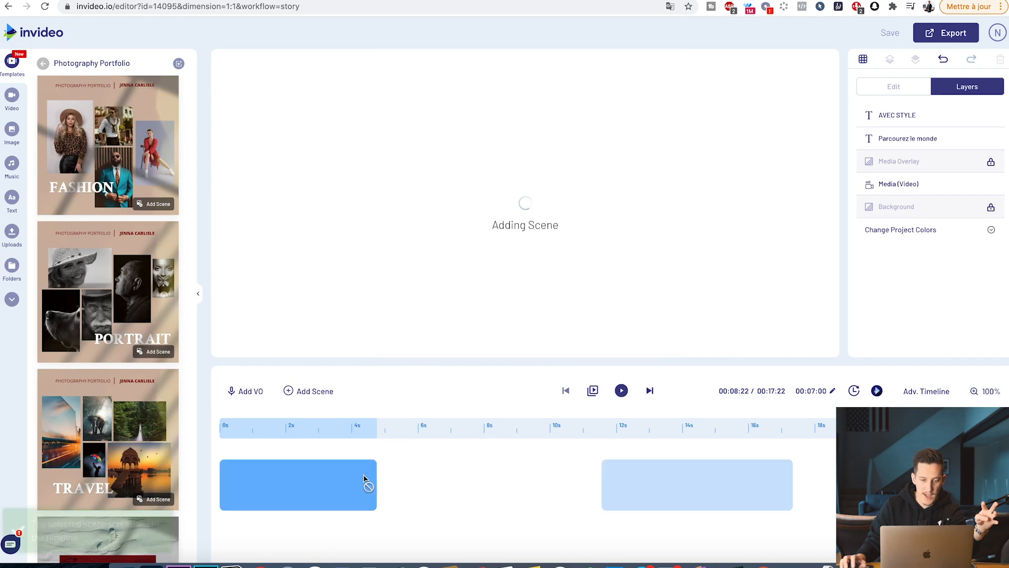
{"action": "left_click", "coordinate": [445, 483]}
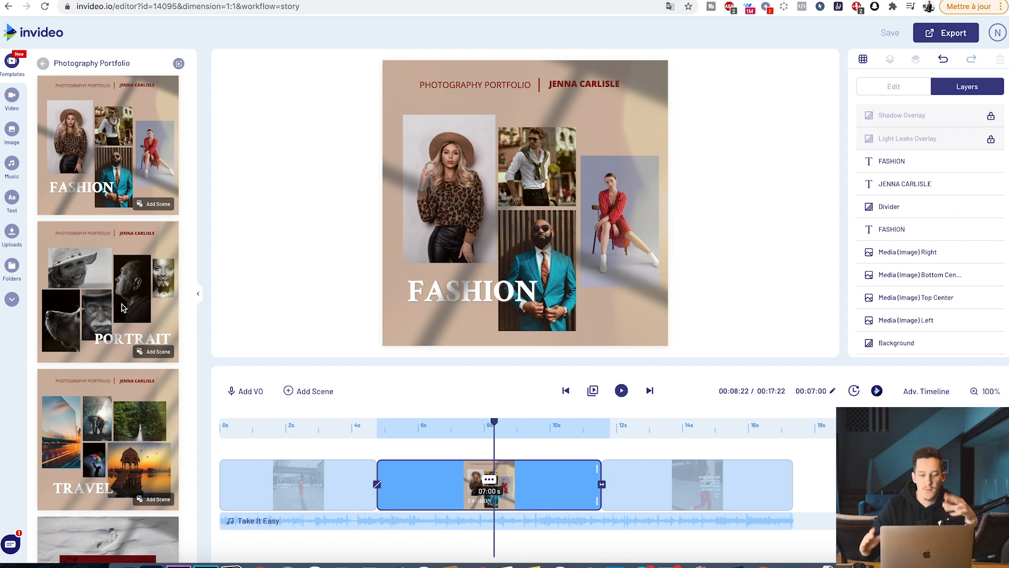
- Delete the added FASHION scene from the timeline
{"action": "left_click", "coordinate": [489, 479]}
{"action": "left_click", "coordinate": [484, 456]}
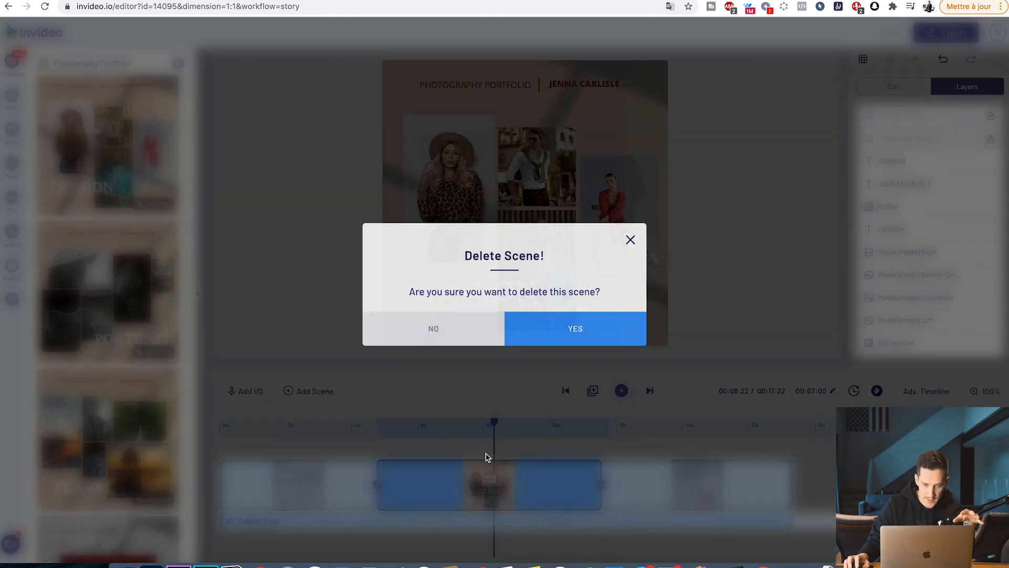
{"action": "left_click", "coordinate": [557, 331]}
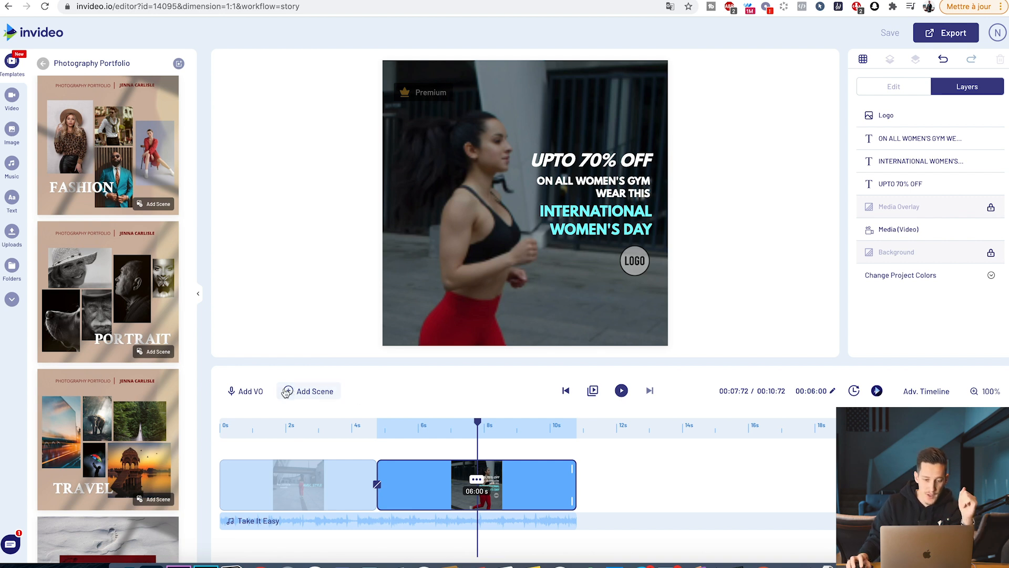
- Add a blank "Build your own scene" scene at the end of the timeline and shorten it to 7.63 s
{"action": "left_click", "coordinate": [286, 392]}
{"action": "mouse_move", "coordinate": [124, 127]}
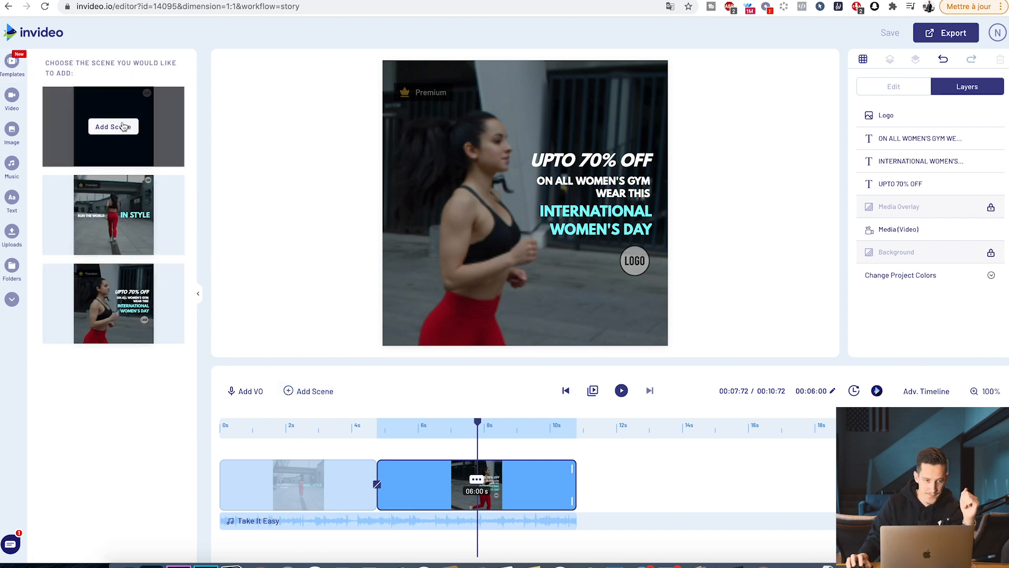
{"action": "left_click", "coordinate": [112, 128]}
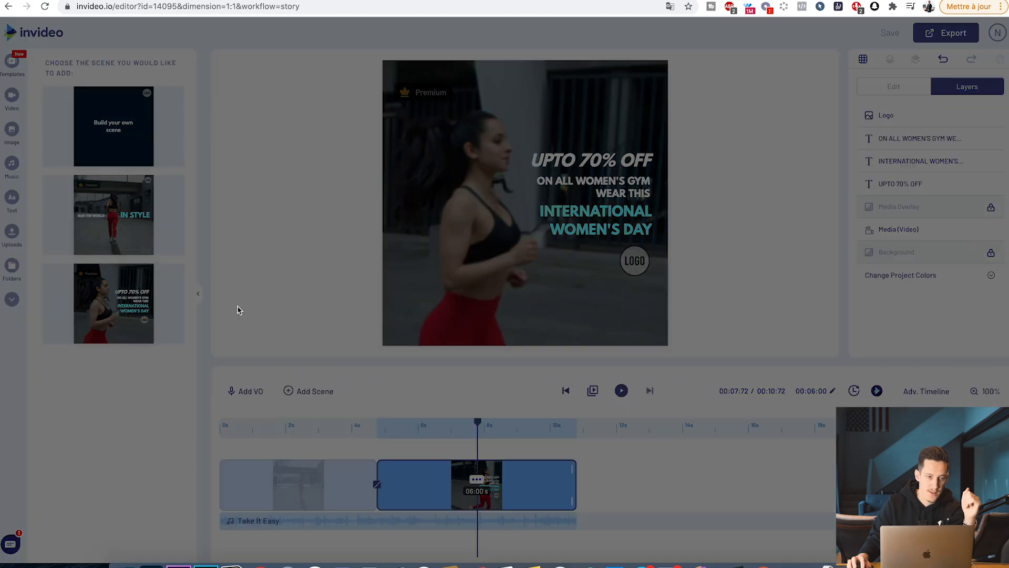
{"action": "left_click", "coordinate": [593, 353]}
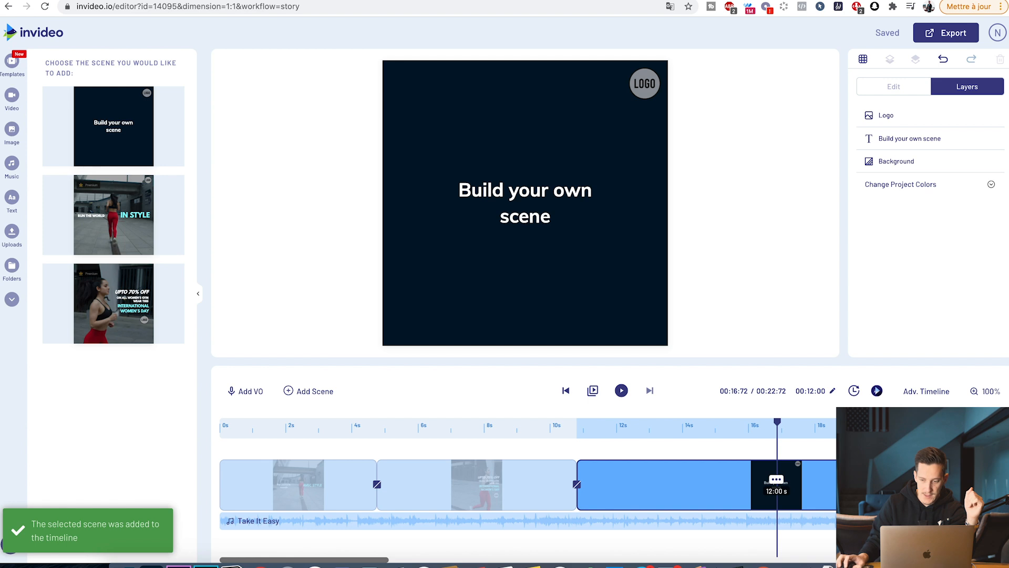
{"action": "left_click_drag", "start_coordinate": [973, 486], "coordinate": [831, 486]}
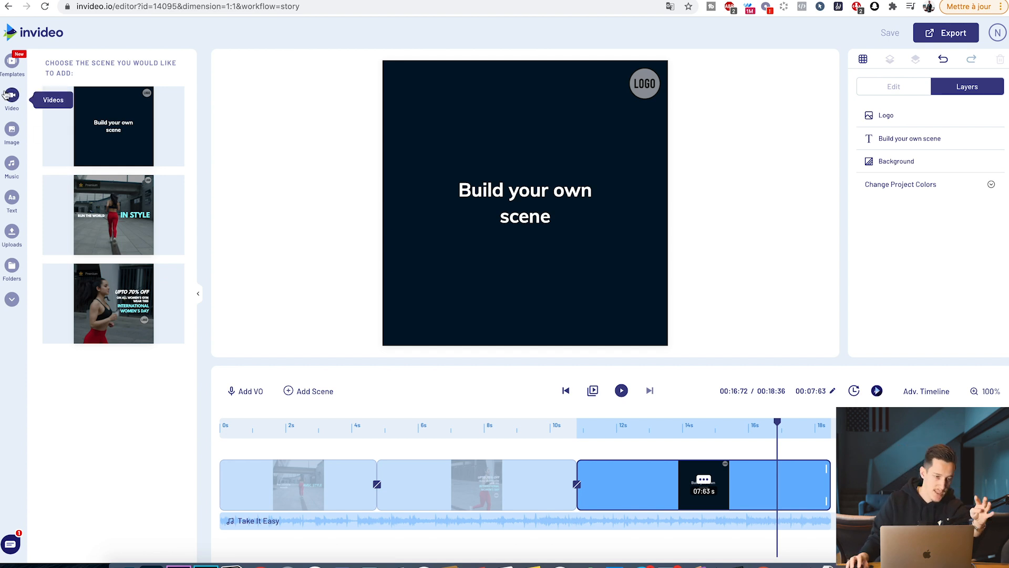
- Place the uploaded legging.jpg image in the new third scene, filling the whole frame
{"action": "left_click", "coordinate": [12, 234]}
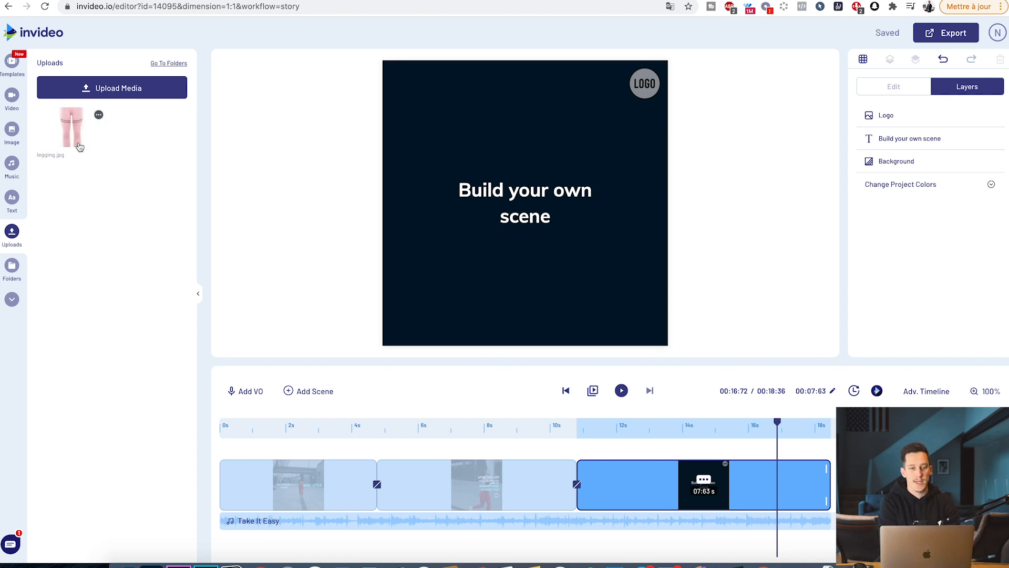
{"action": "left_click_drag", "start_coordinate": [70, 132], "coordinate": [694, 486]}
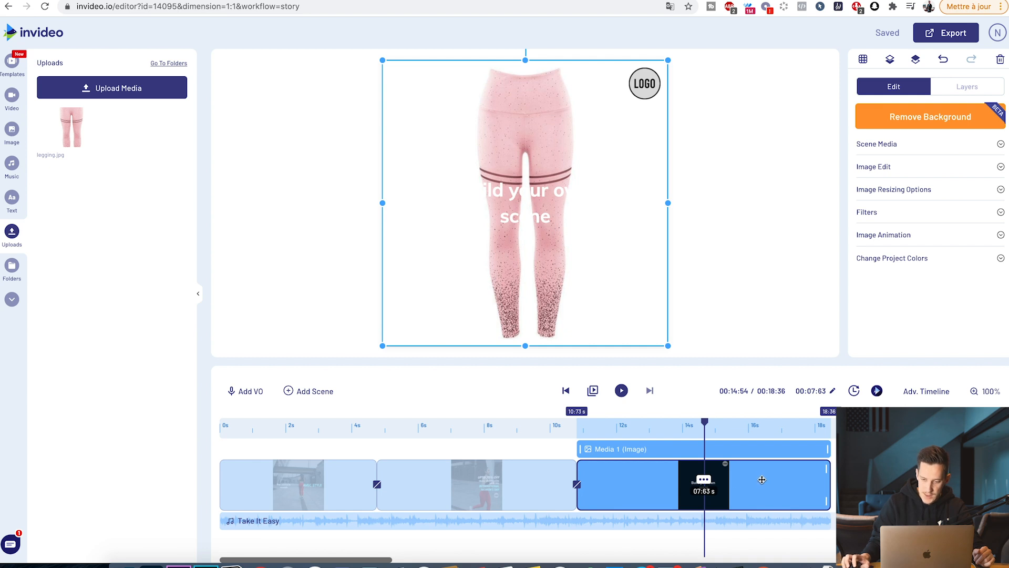
{"action": "left_click", "coordinate": [795, 241]}
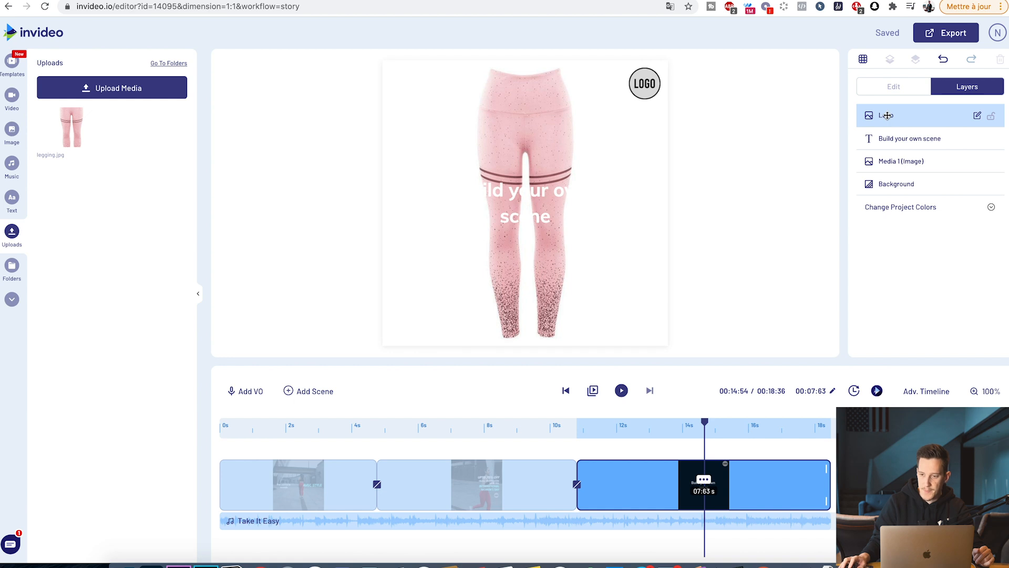
- Delete the logo and the "Build your own scene" text from the third scene, keeping the leggings image
{"action": "left_click", "coordinate": [908, 114]}
{"action": "key", "text": "Delete"}
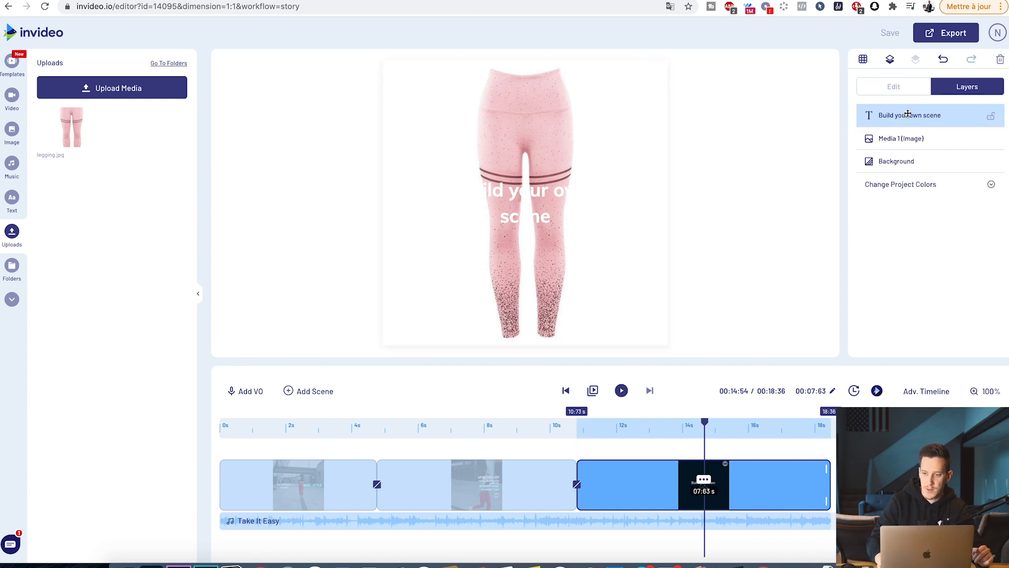
{"action": "left_click", "coordinate": [898, 118]}
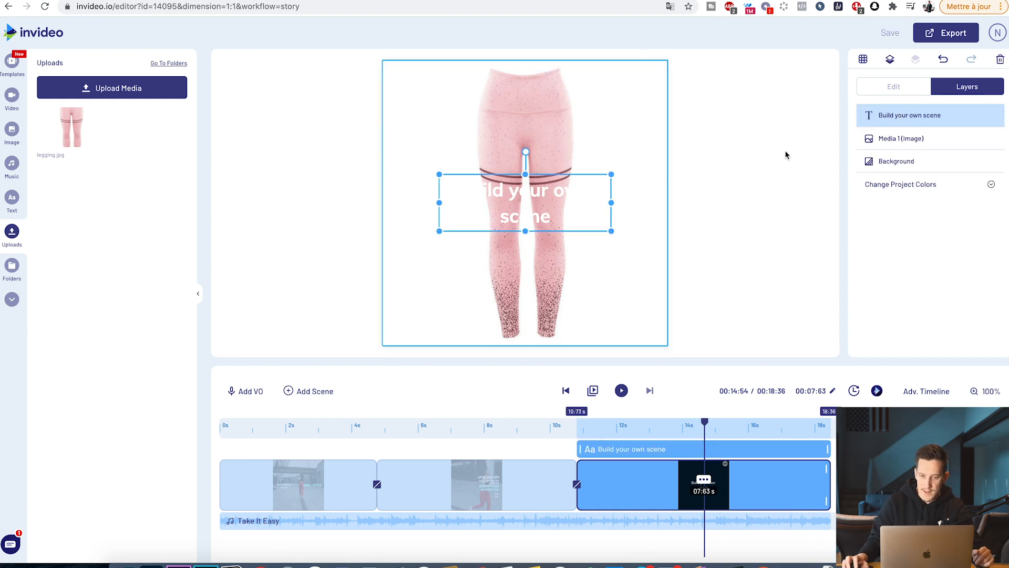
{"action": "key", "text": "Delete"}
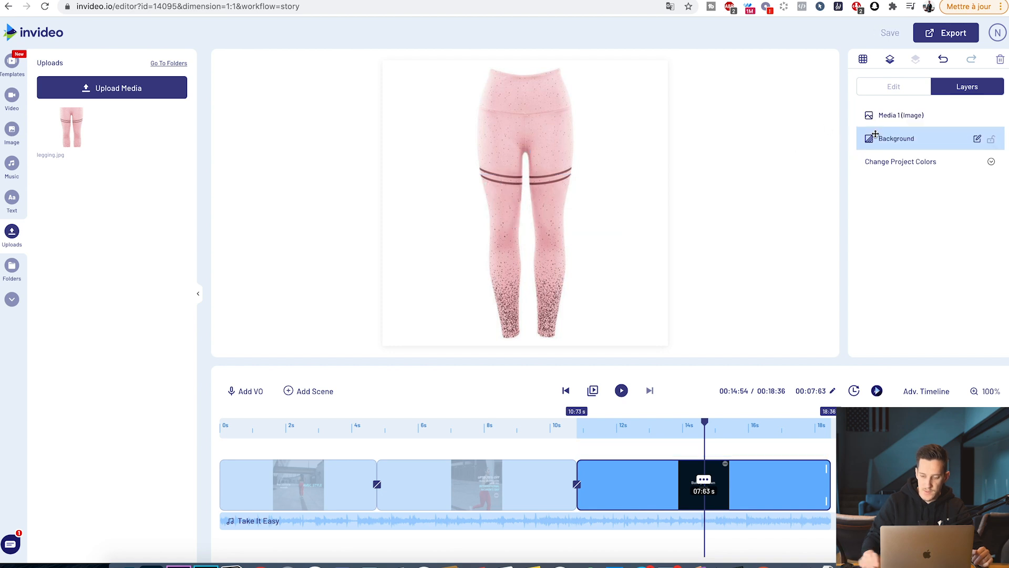
{"action": "left_click", "coordinate": [893, 116]}
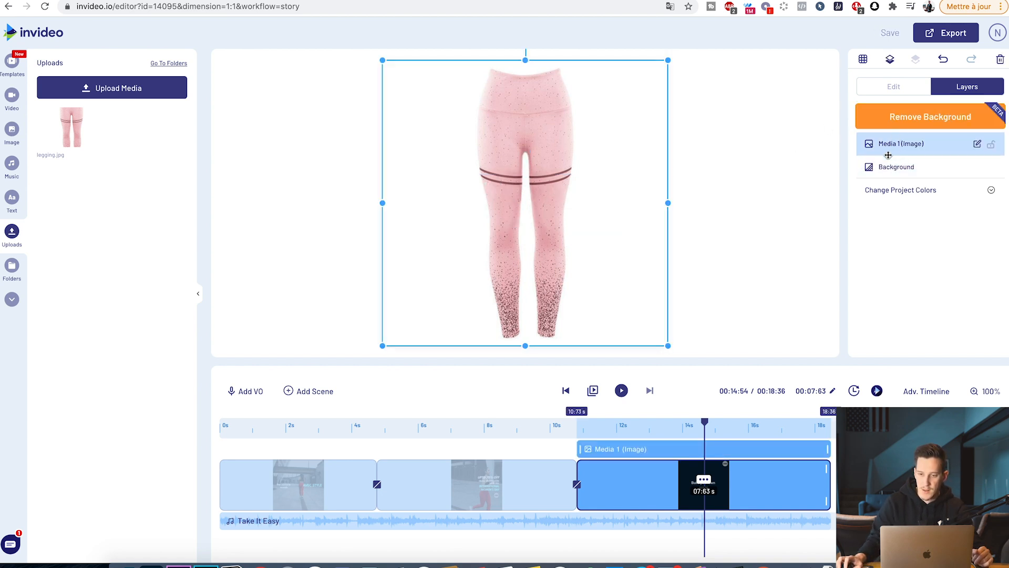
{"action": "mouse_move", "coordinate": [107, 130]}
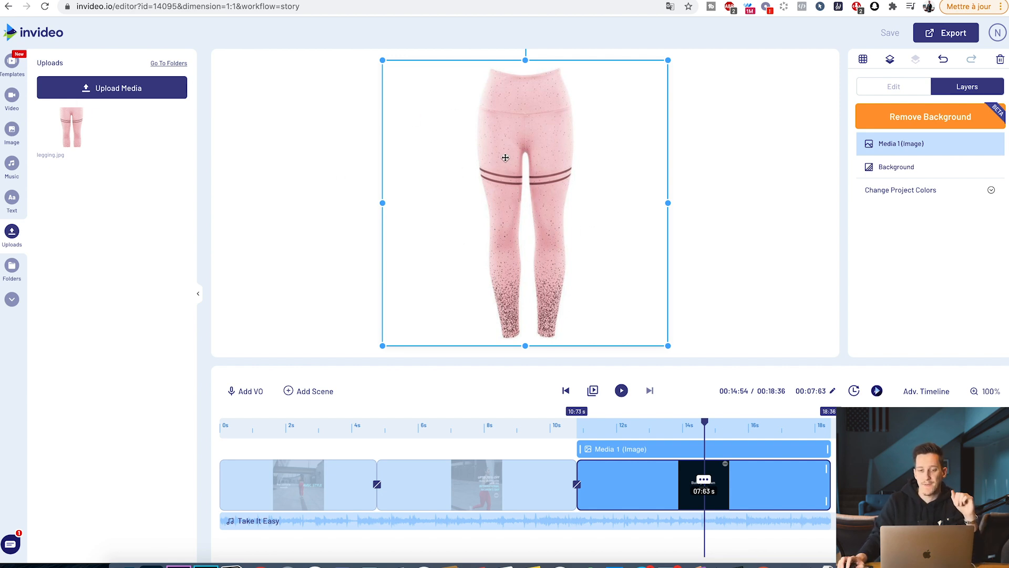
- Search the stock video library for "legging" and look through the clips
{"action": "left_click", "coordinate": [12, 95]}
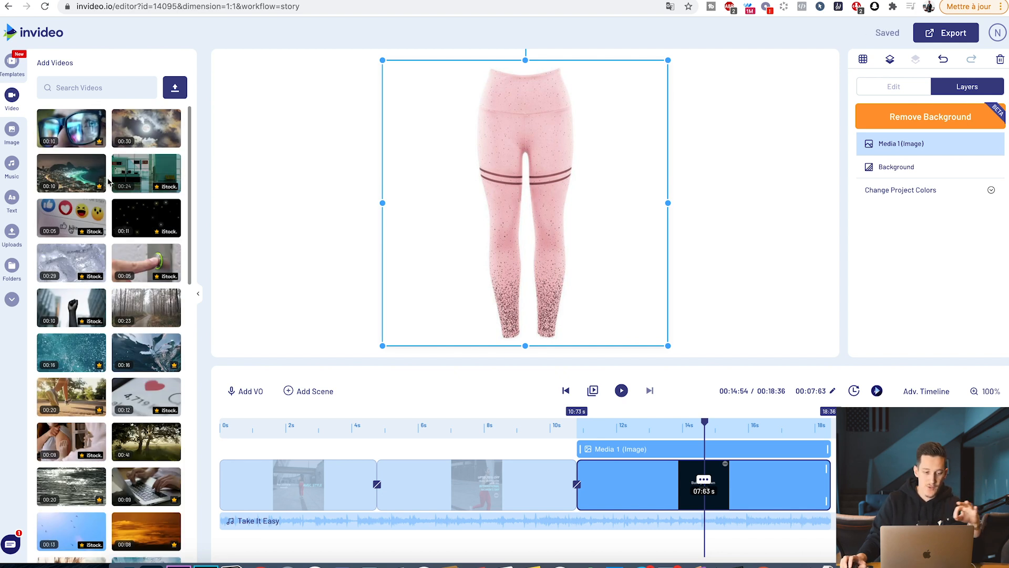
{"action": "scroll", "coordinate": [108, 181], "scroll_direction": "down", "scroll_amount": 2}
{"action": "scroll", "coordinate": [108, 181], "scroll_direction": "down", "scroll_amount": 12}
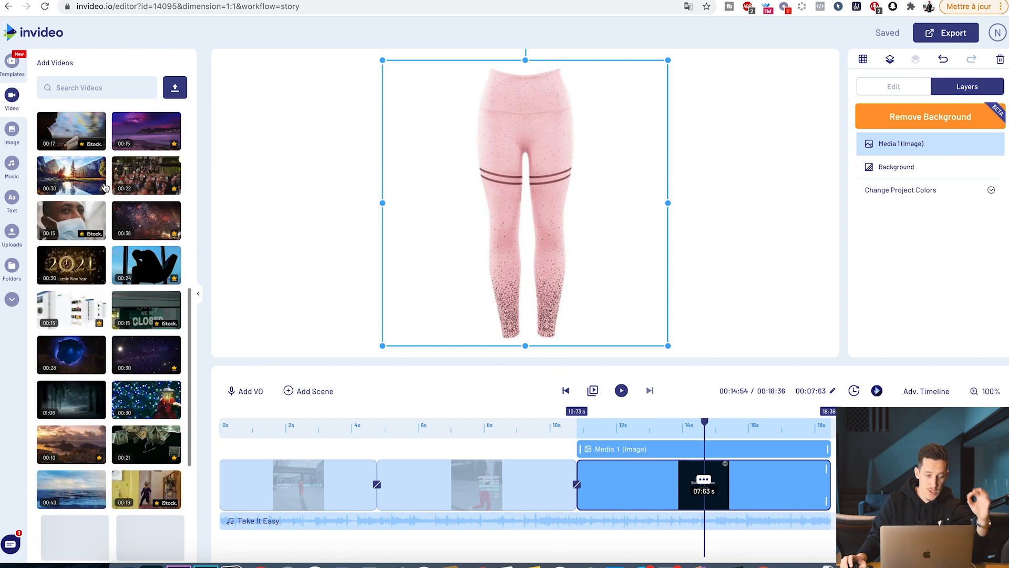
{"action": "scroll", "coordinate": [124, 309], "scroll_direction": "up", "scroll_amount": 1}
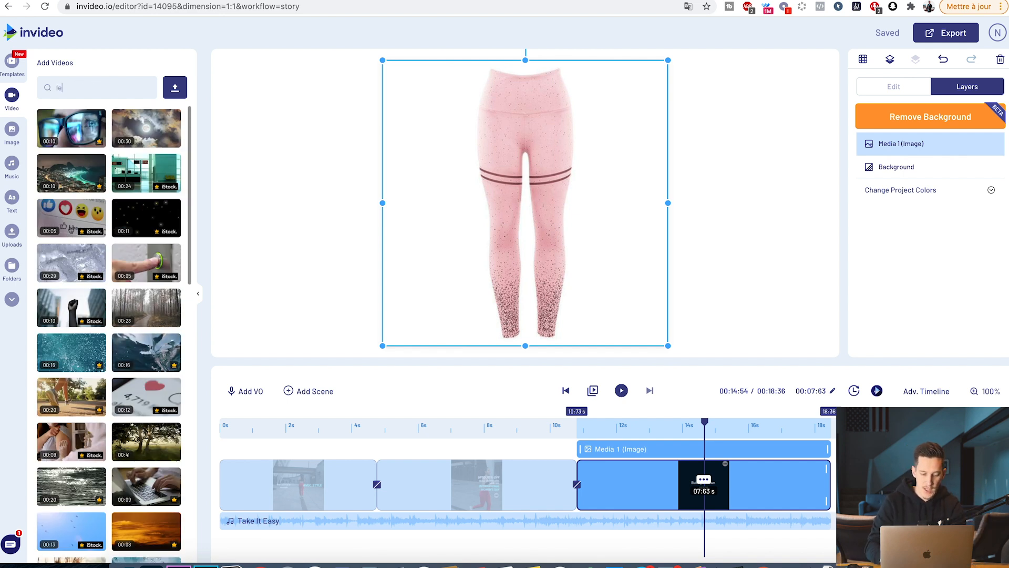
{"action": "key", "text": "Return"}
{"action": "scroll", "coordinate": [106, 194], "scroll_direction": "down", "scroll_amount": 4}
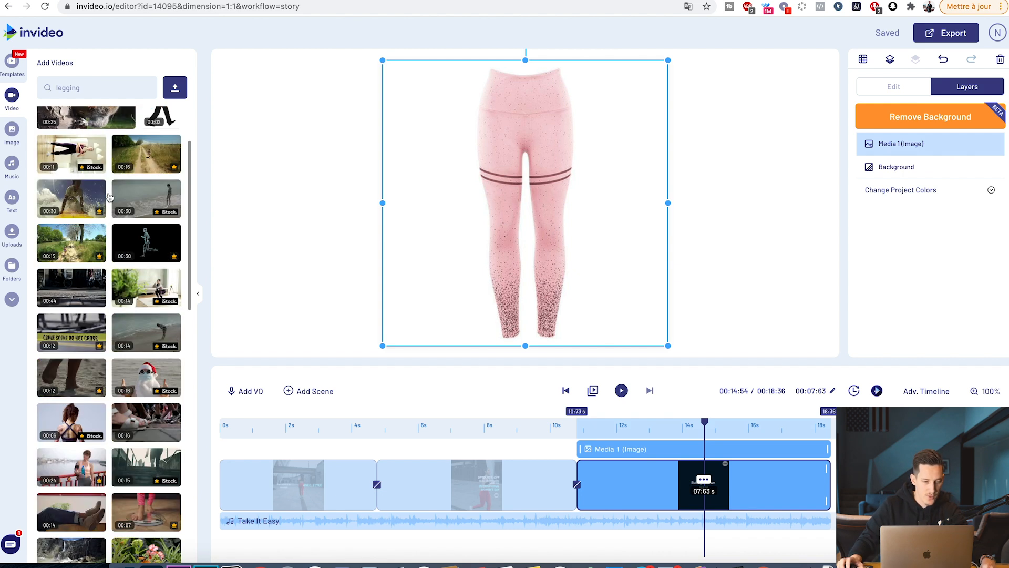
{"action": "scroll", "coordinate": [112, 205], "scroll_direction": "down", "scroll_amount": 4}
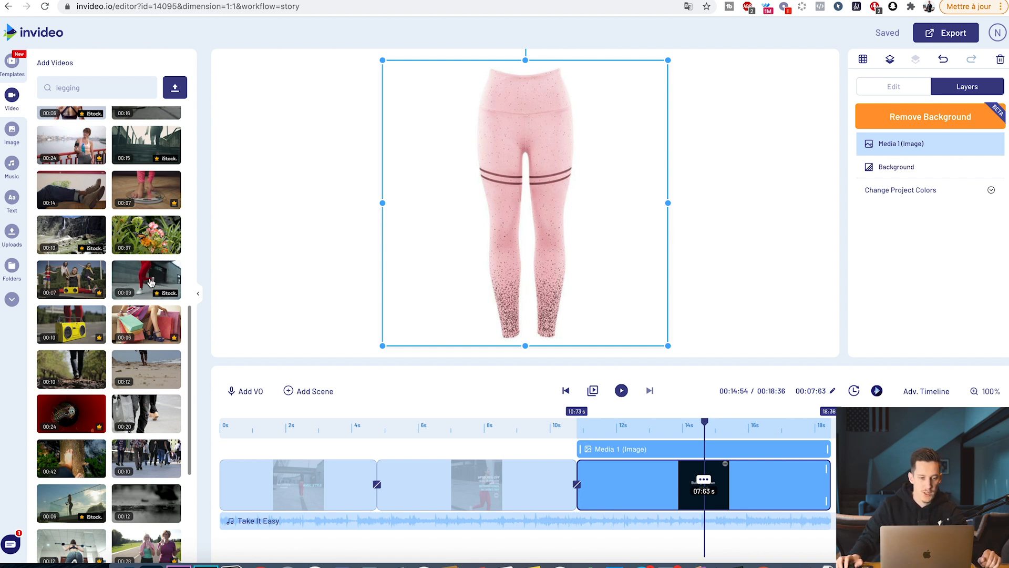
- Add the stock clip of red leggings running to the third scene, trimmed from 00:04:47 to 00:07:96, with playback speed set to 2x
{"action": "left_click_drag", "start_coordinate": [151, 283], "coordinate": [151, 288]}
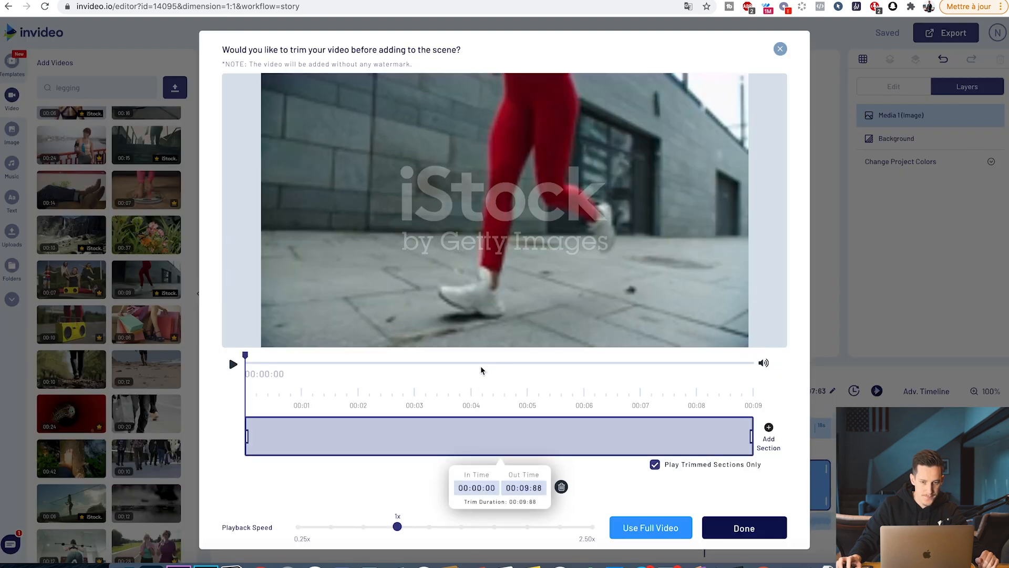
{"action": "mouse_move", "coordinate": [247, 436]}
{"action": "left_mouse_down"}
{"action": "mouse_move", "coordinate": [396, 436]}
{"action": "mouse_move", "coordinate": [244, 439]}
{"action": "left_mouse_up"}
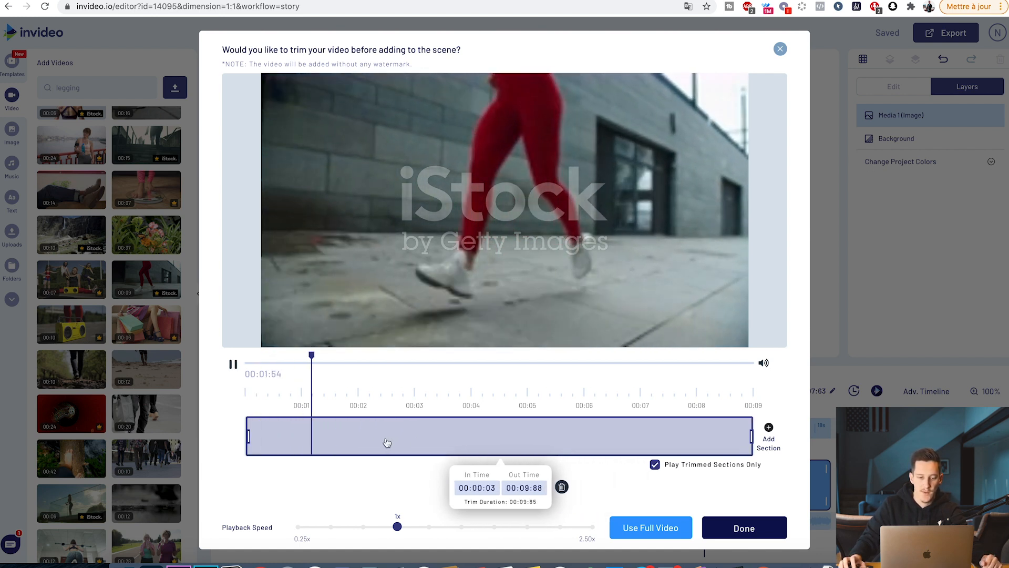
{"action": "left_click_drag", "start_coordinate": [248, 436], "coordinate": [664, 436]}
{"action": "left_click_drag", "start_coordinate": [751, 436], "coordinate": [654, 436]}
{"action": "left_click", "coordinate": [678, 487]}
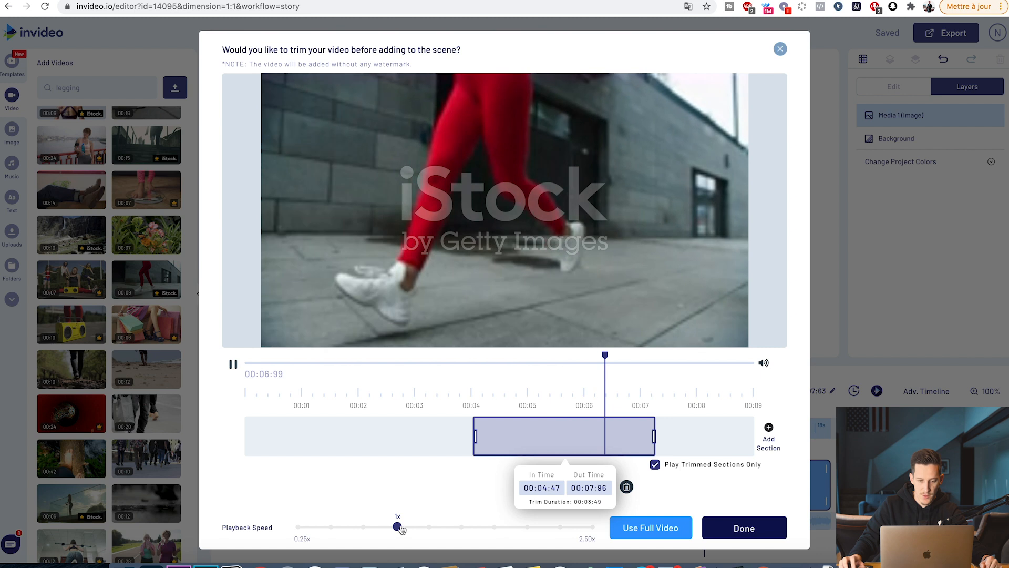
{"action": "left_click", "coordinate": [500, 529]}
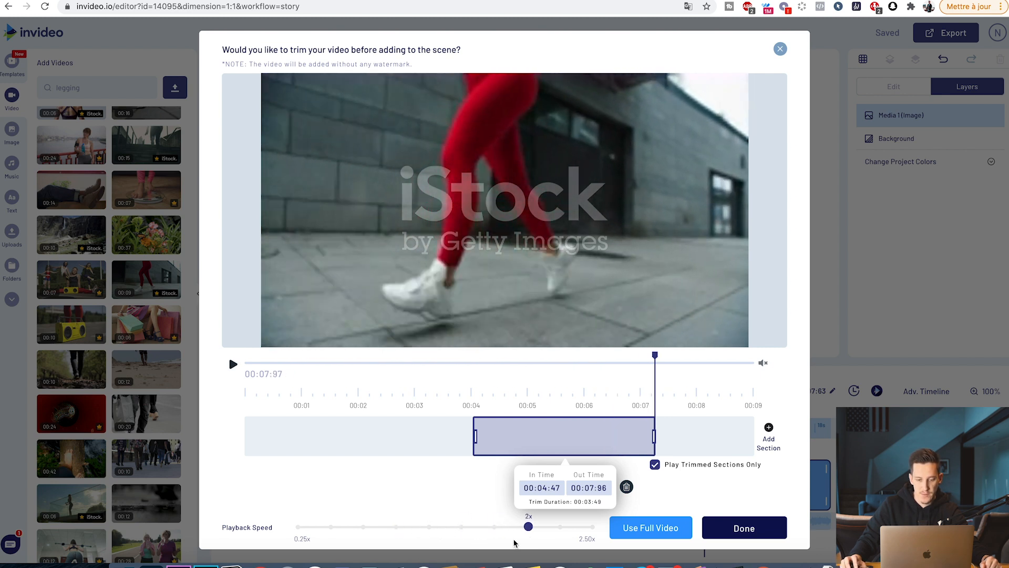
{"action": "left_click", "coordinate": [749, 536]}
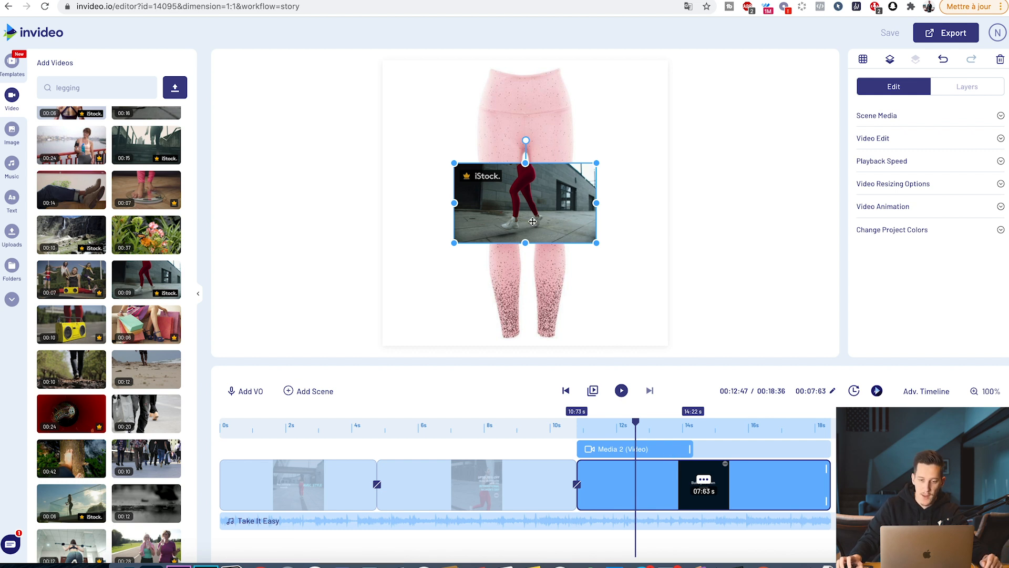
- Enlarge and reposition the running clip so it covers the whole square frame of the third scene
{"action": "left_click_drag", "start_coordinate": [455, 242], "coordinate": [333, 310]}
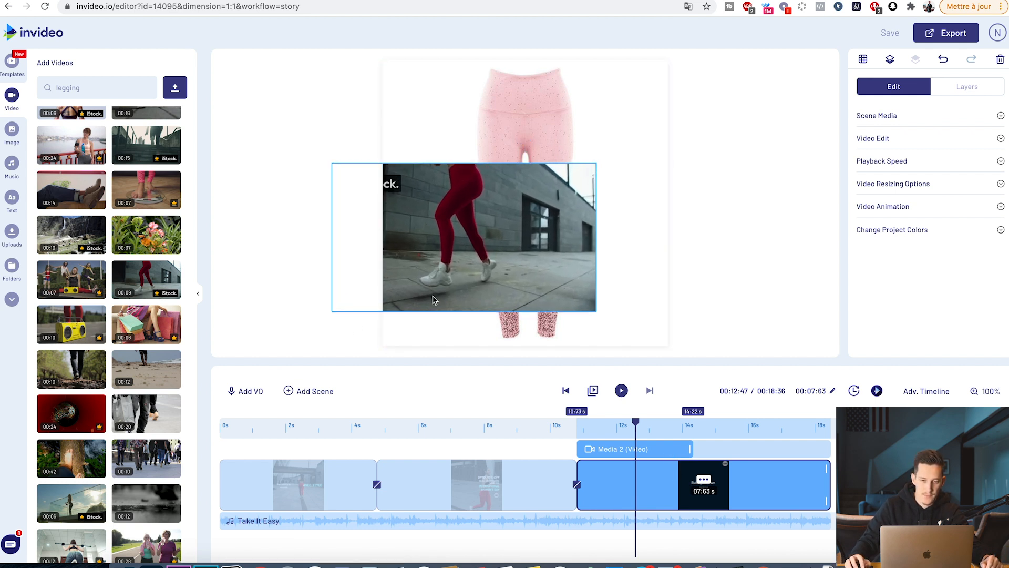
{"action": "left_click_drag", "start_coordinate": [558, 194], "coordinate": [537, 79]}
{"action": "left_click_drag", "start_coordinate": [601, 193], "coordinate": [762, 320]}
{"action": "left_click_drag", "start_coordinate": [489, 151], "coordinate": [524, 220]}
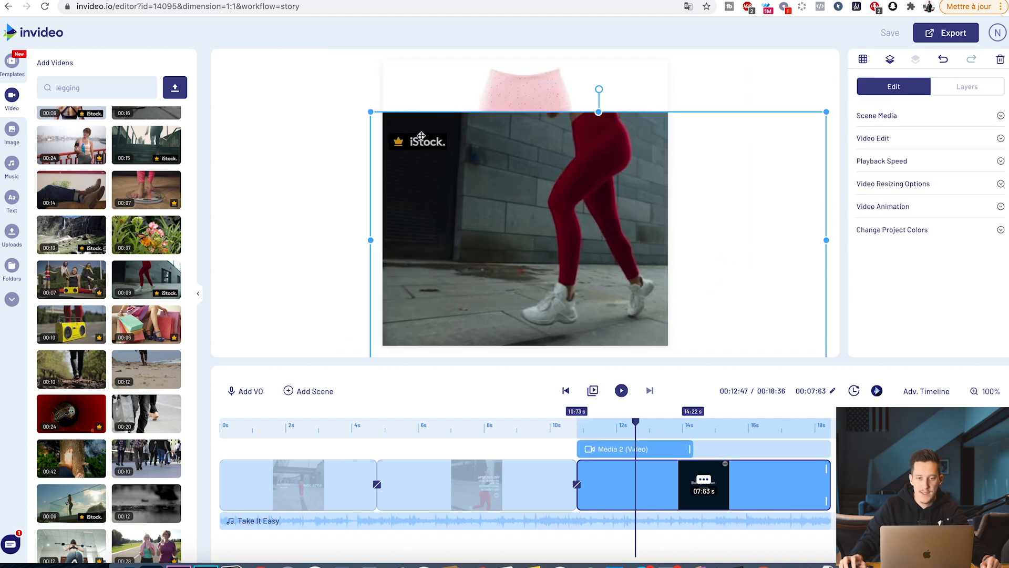
{"action": "mouse_move", "coordinate": [425, 145]}
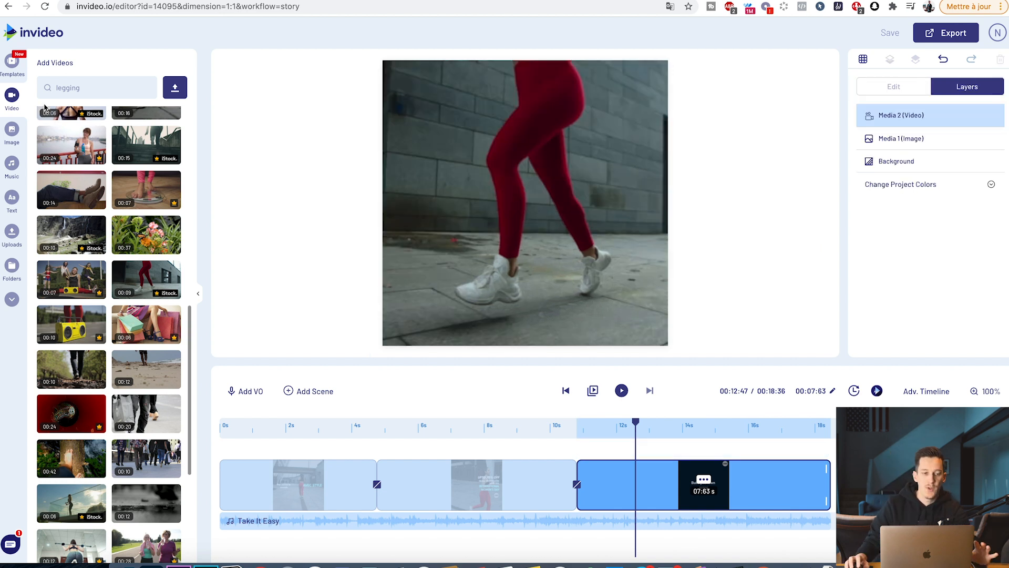
- Look through the stock videos, stock images and music genres available for the project
{"action": "scroll", "coordinate": [114, 297], "scroll_direction": "down", "scroll_amount": 3}
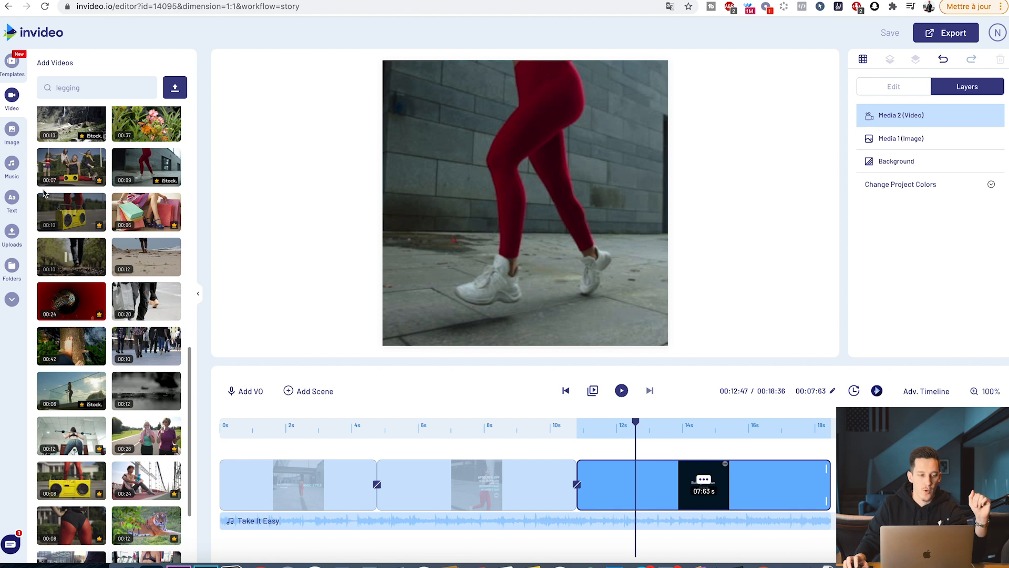
{"action": "left_click", "coordinate": [18, 143]}
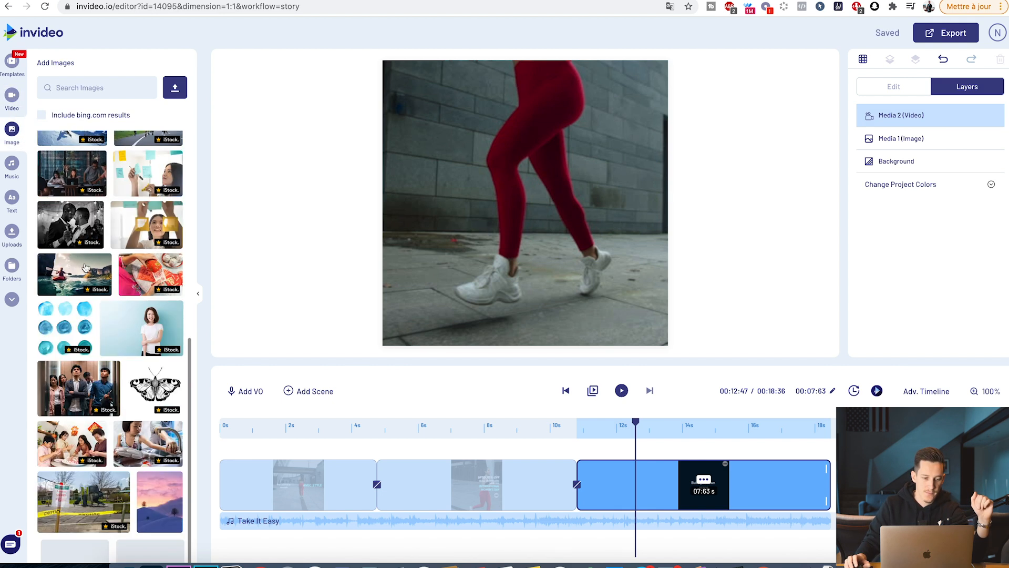
{"action": "scroll", "coordinate": [139, 271], "scroll_direction": "down", "scroll_amount": 2}
{"action": "left_click", "coordinate": [11, 165]}
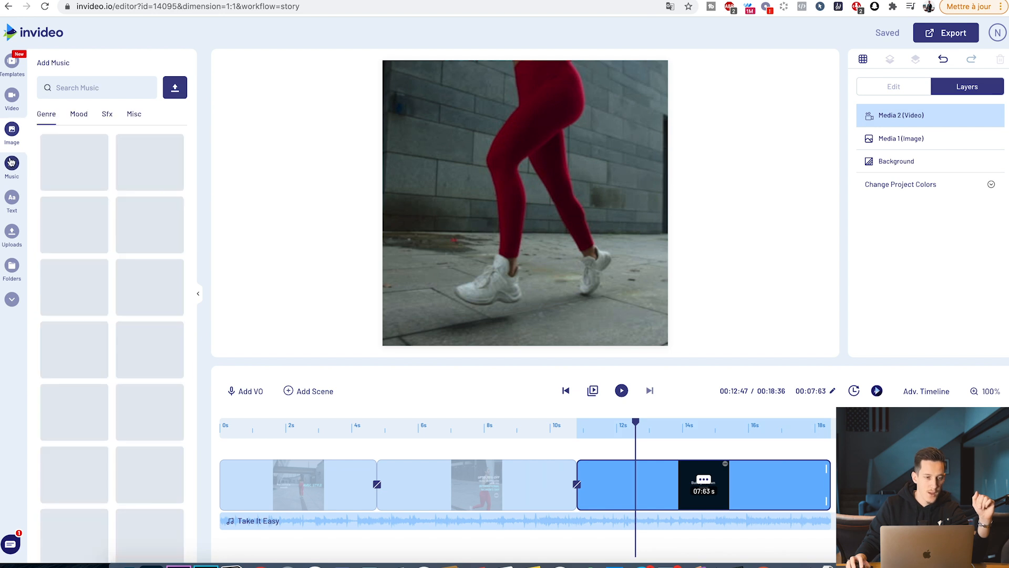
{"action": "mouse_move", "coordinate": [267, 525]}
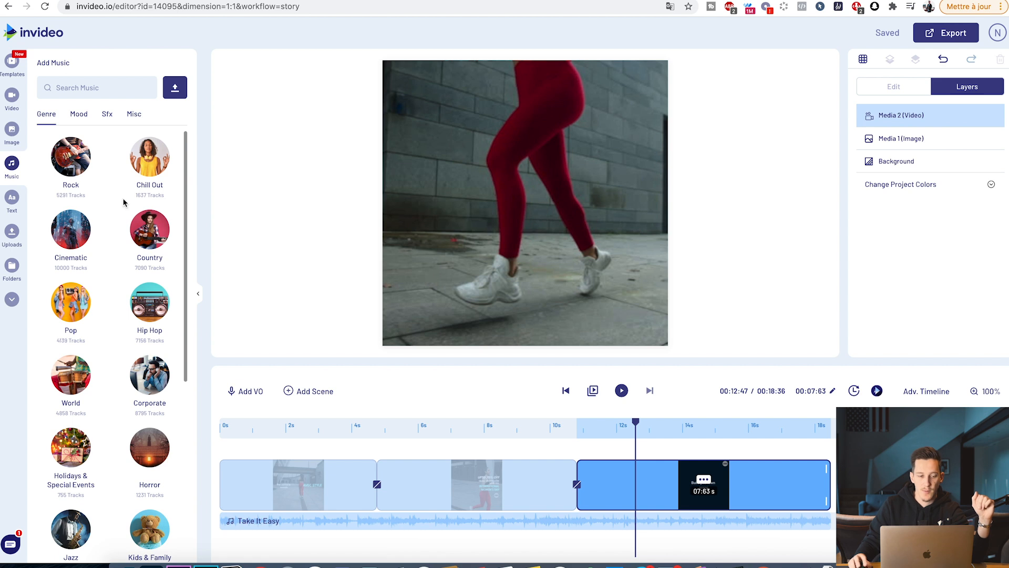
{"action": "scroll", "coordinate": [99, 299], "scroll_direction": "down", "scroll_amount": 4}
{"action": "scroll", "coordinate": [90, 334], "scroll_direction": "down", "scroll_amount": 2}
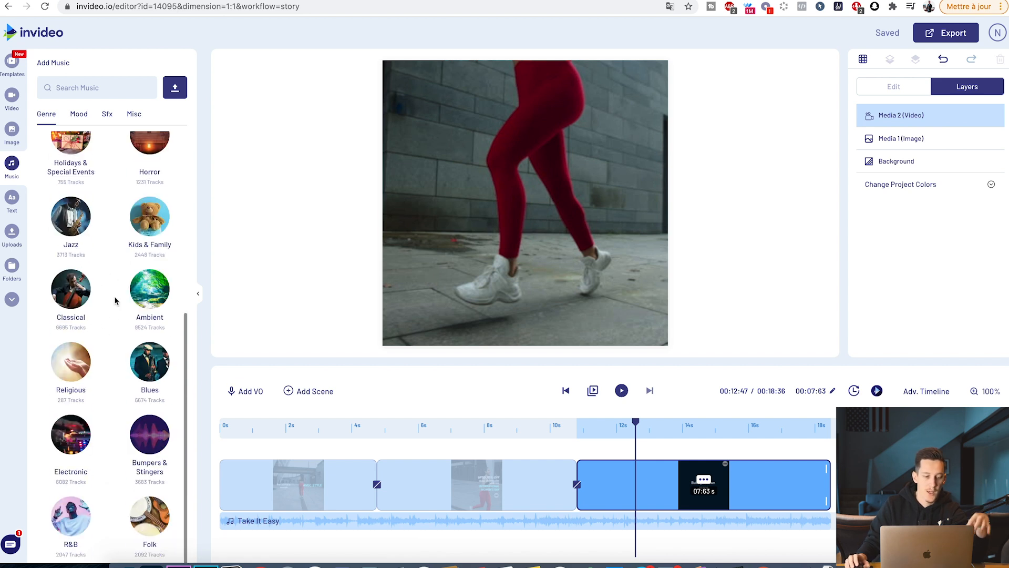
{"action": "scroll", "coordinate": [108, 310], "scroll_direction": "up", "scroll_amount": 3}
{"action": "scroll", "coordinate": [102, 323], "scroll_direction": "up", "scroll_amount": 4}
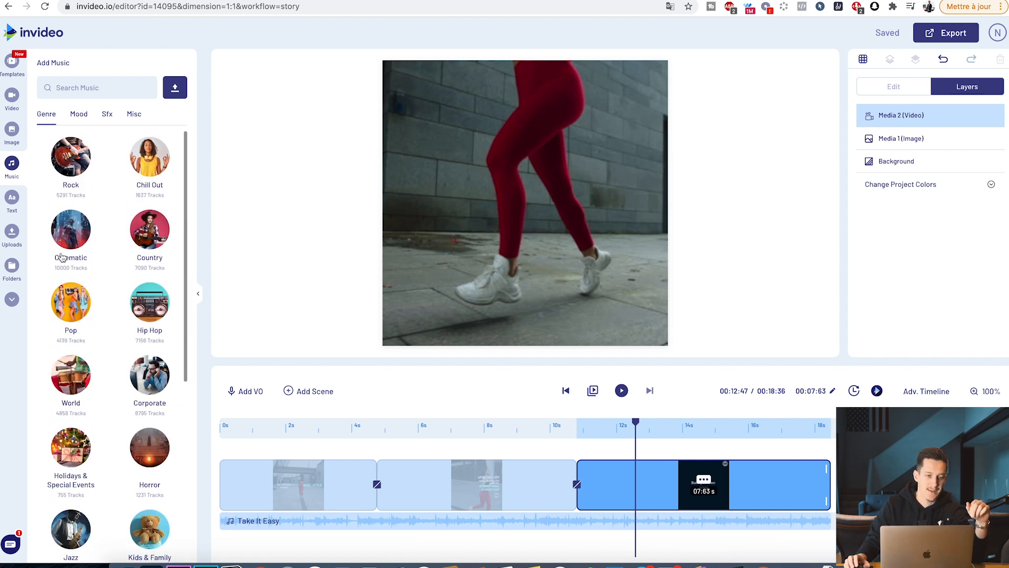
- Add the slanted black "Believe IN YOURSELF" text box from the Classic styles to the third scene
{"action": "left_click", "coordinate": [11, 198]}
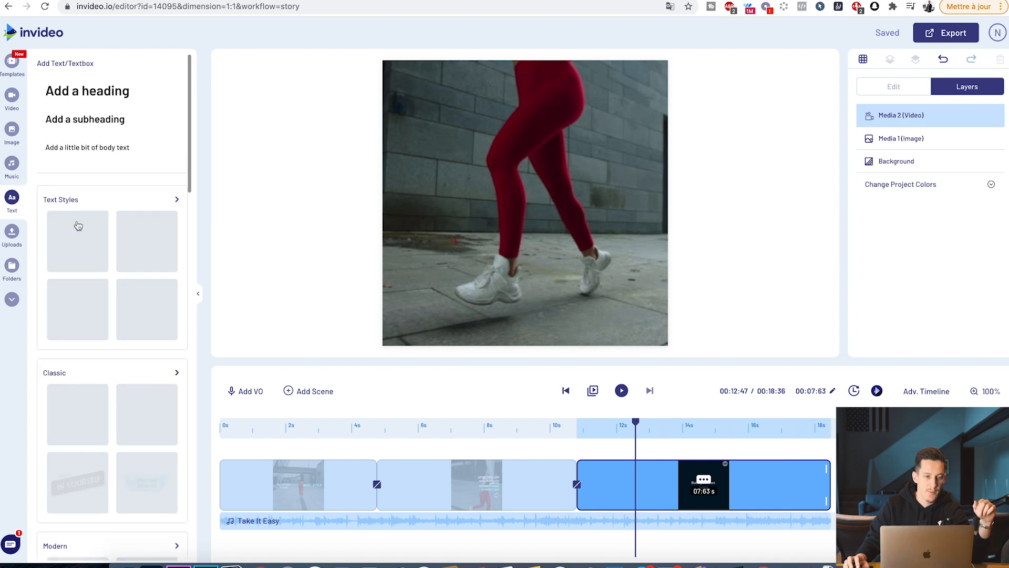
{"action": "scroll", "coordinate": [90, 284], "scroll_direction": "down", "scroll_amount": 5}
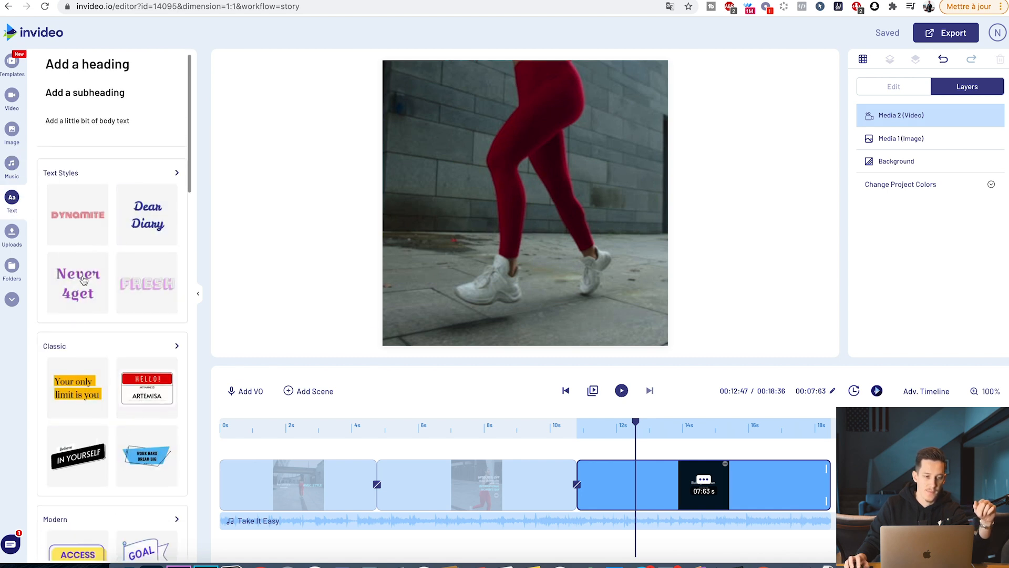
{"action": "scroll", "coordinate": [109, 308], "scroll_direction": "down", "scroll_amount": 1}
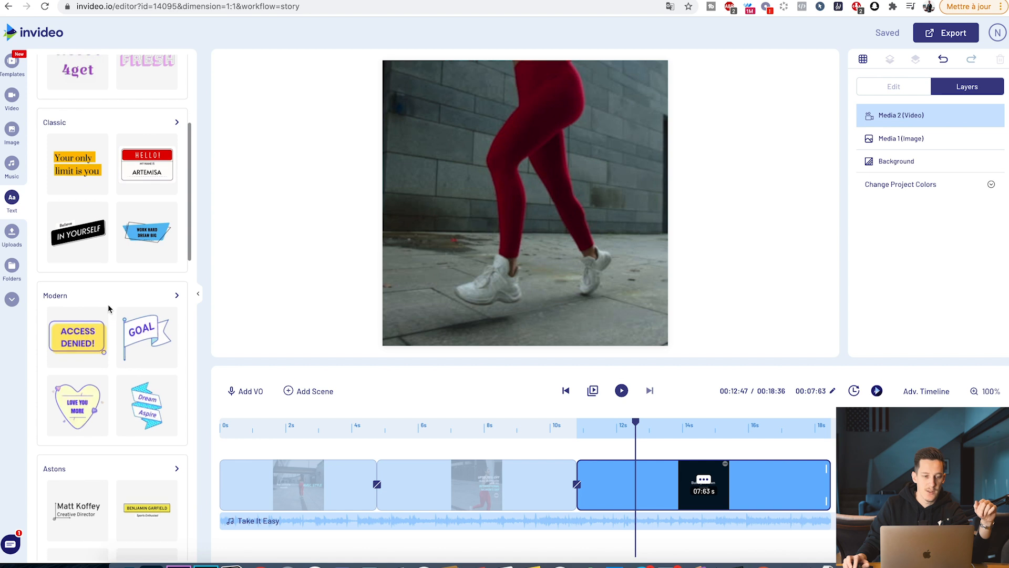
{"action": "left_click_drag", "start_coordinate": [86, 216], "coordinate": [393, 261]}
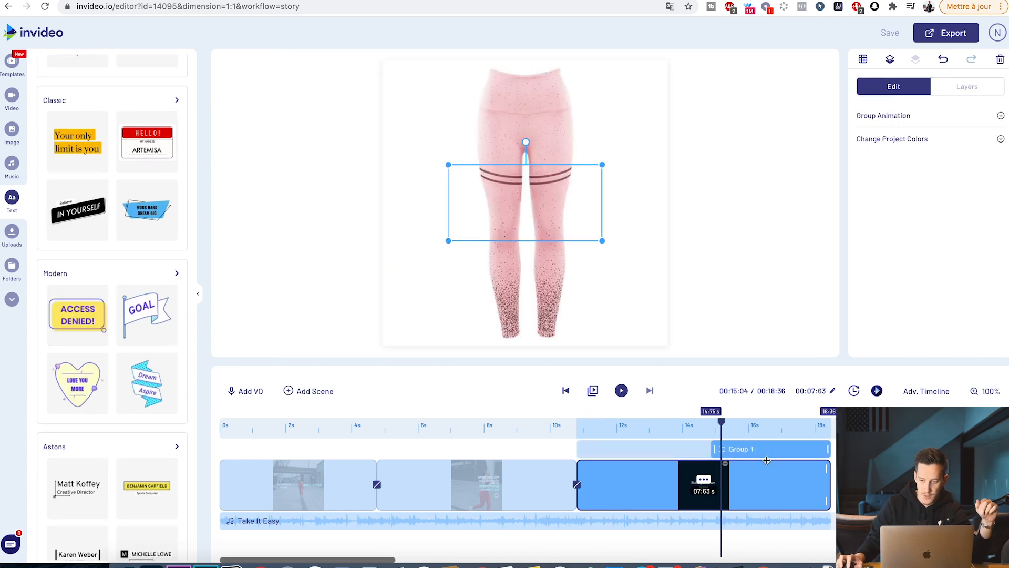
- Shift the text box earlier so it overlaps the running clip, reading "Parcourez LE MONDE" in the lower right of the frame
{"action": "left_click", "coordinate": [826, 249]}
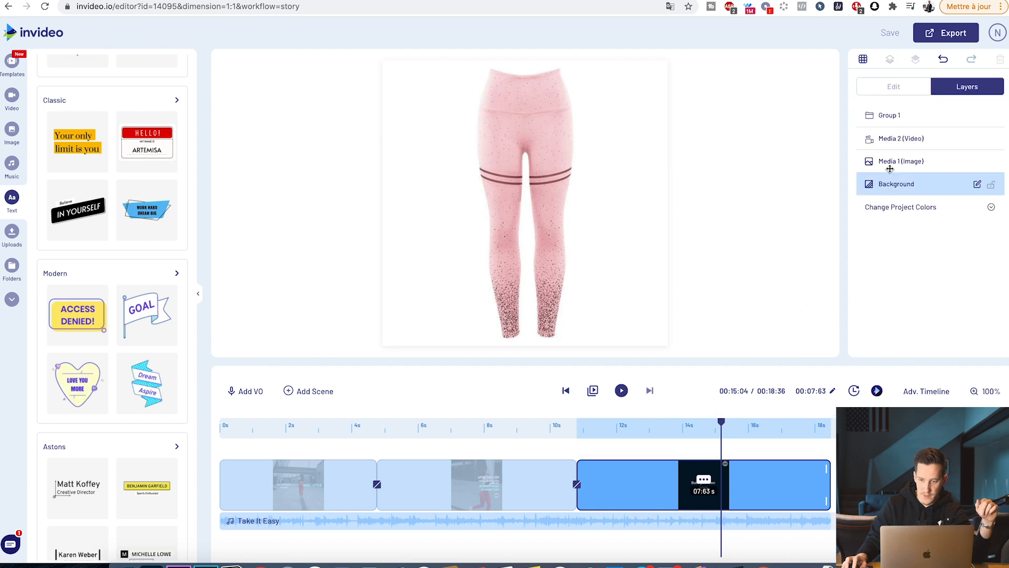
{"action": "left_click", "coordinate": [897, 140]}
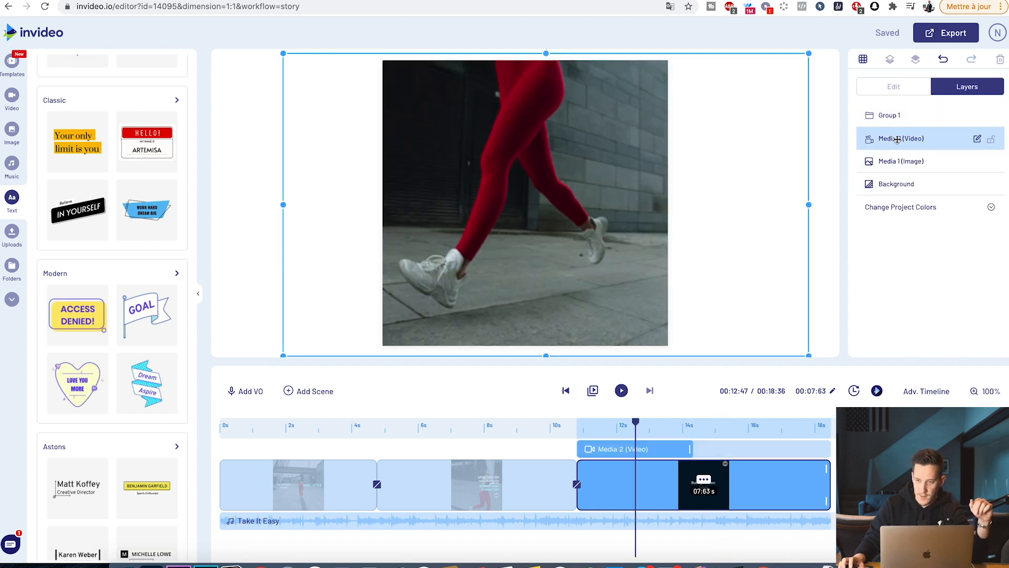
{"action": "left_click", "coordinate": [888, 116]}
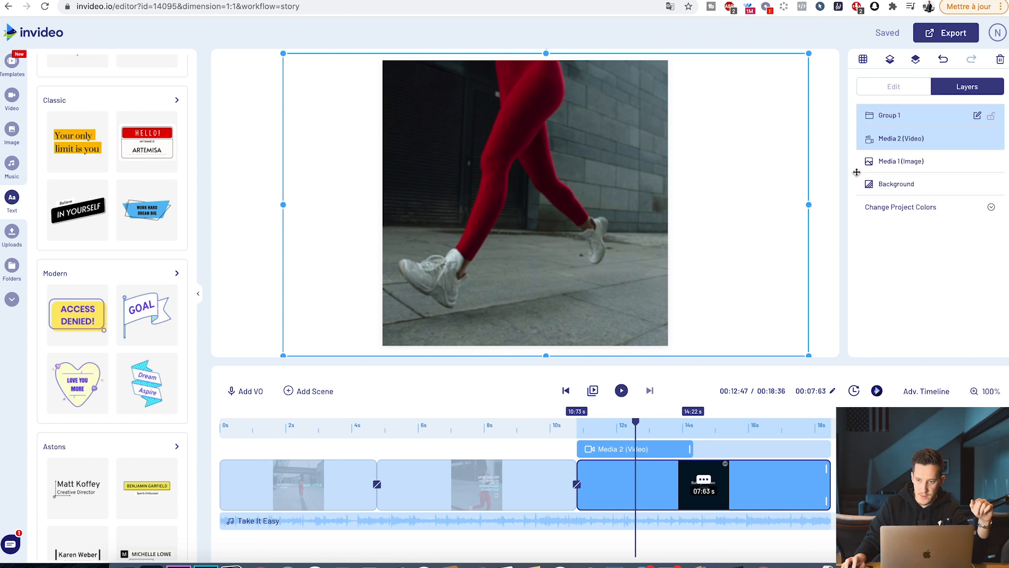
{"action": "left_click_drag", "start_coordinate": [760, 448], "coordinate": [618, 427]}
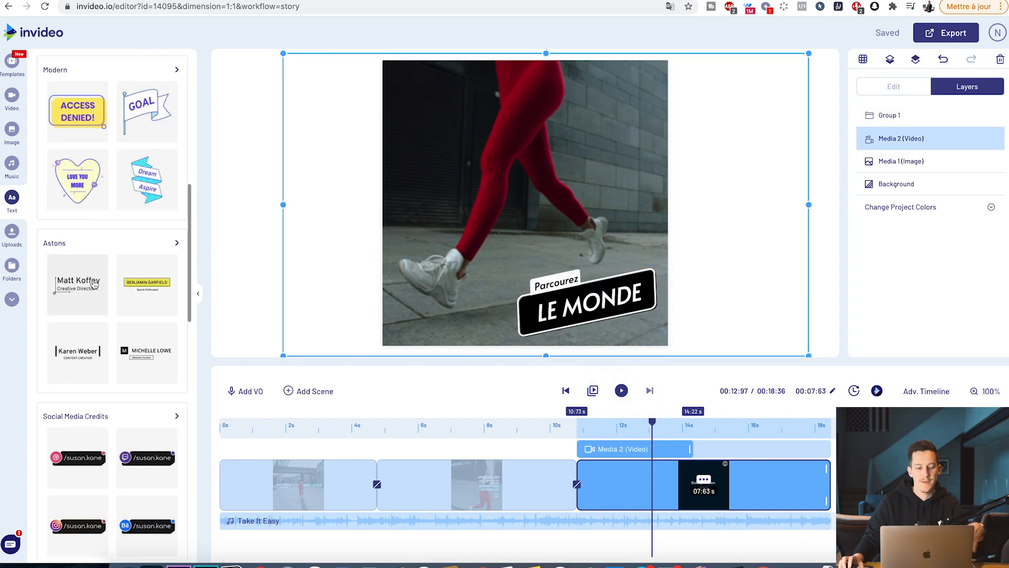
- Look through the remaining text box styles, the uploads, the folders and the sticker library
{"action": "scroll", "coordinate": [84, 294], "scroll_direction": "down", "scroll_amount": 5}
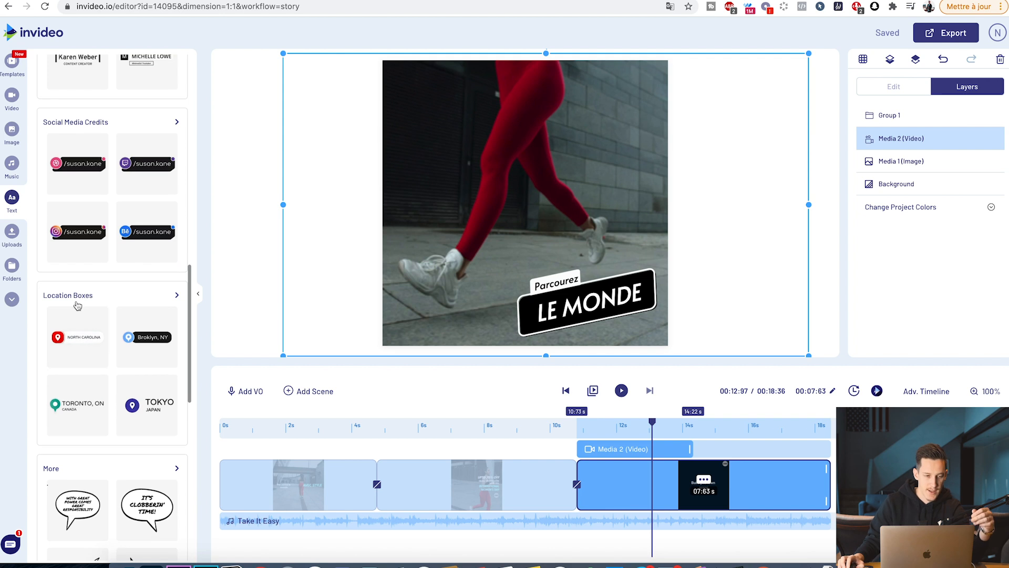
{"action": "scroll", "coordinate": [79, 303], "scroll_direction": "down", "scroll_amount": 1}
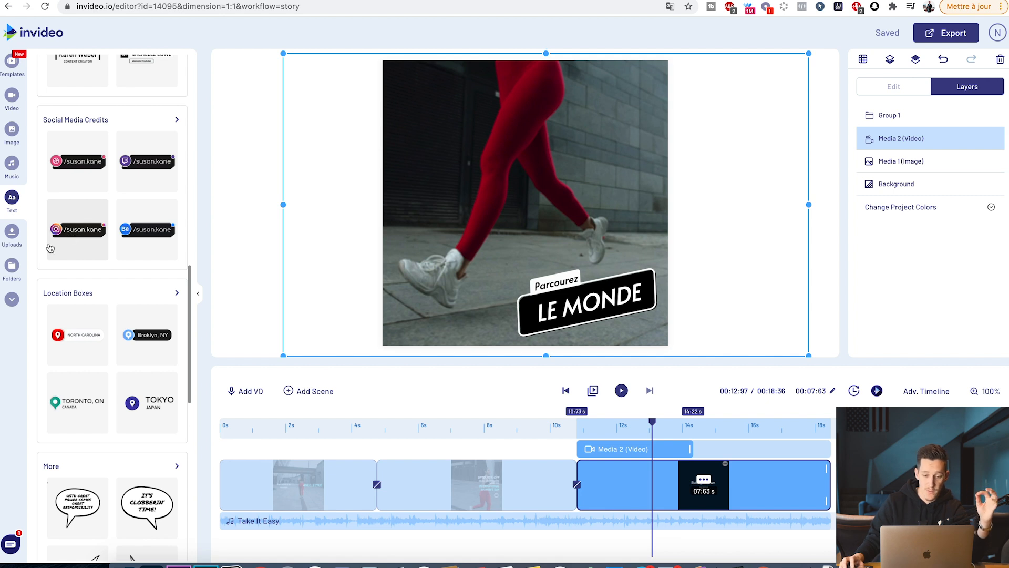
{"action": "left_click", "coordinate": [12, 235]}
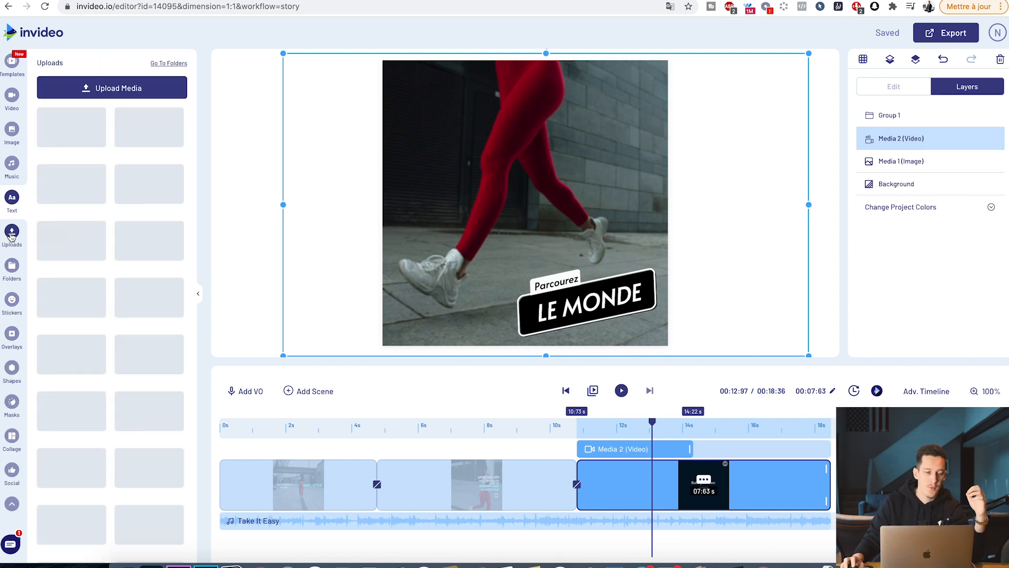
{"action": "left_click", "coordinate": [12, 267]}
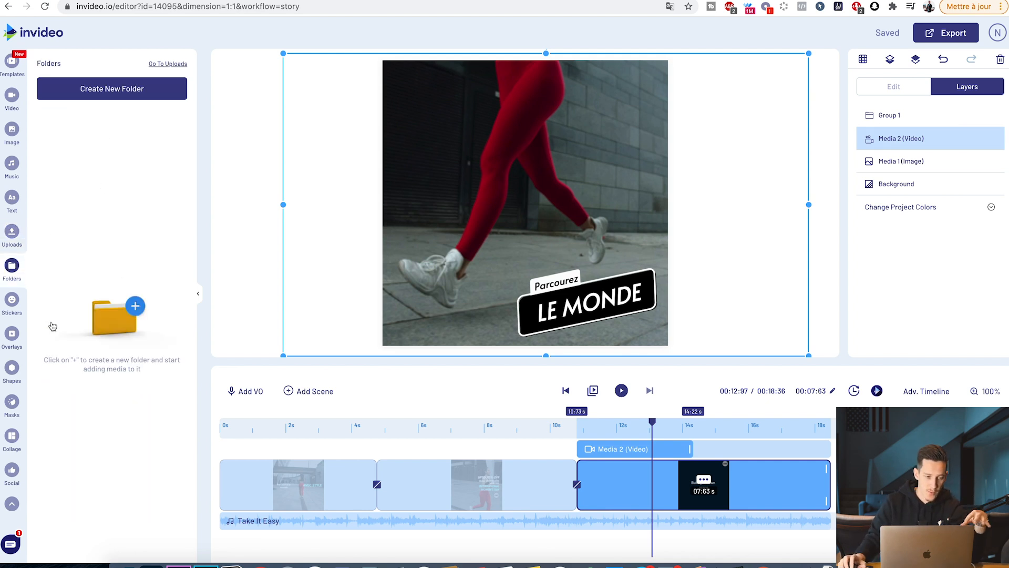
{"action": "left_click", "coordinate": [21, 307]}
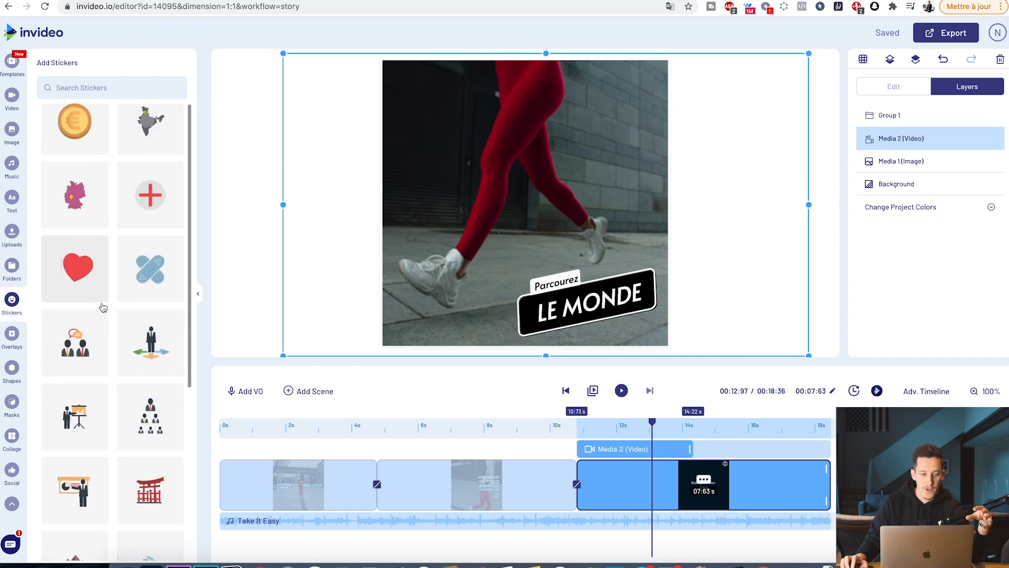
{"action": "scroll", "coordinate": [71, 296], "scroll_direction": "down", "scroll_amount": 2}
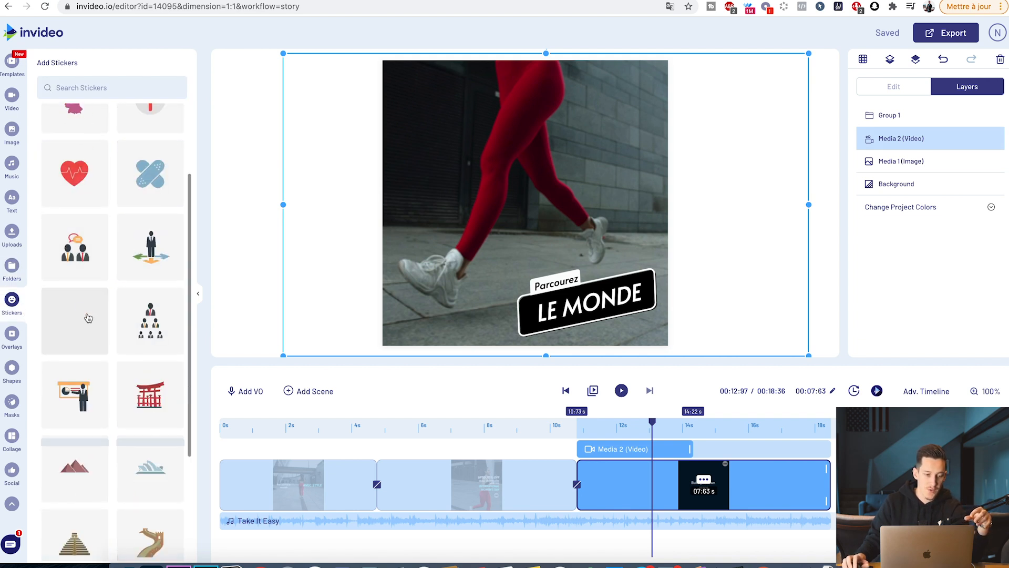
{"action": "scroll", "coordinate": [143, 328], "scroll_direction": "down", "scroll_amount": 3}
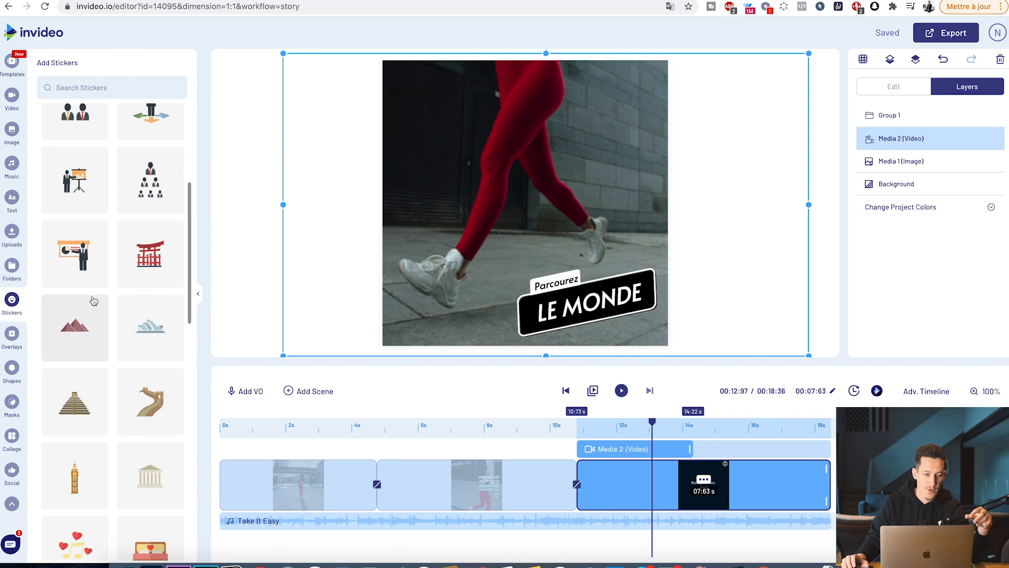
- Try a grainy overlay on the third scene, preview the scene with it and delete the overlay
{"action": "left_click", "coordinate": [19, 335]}
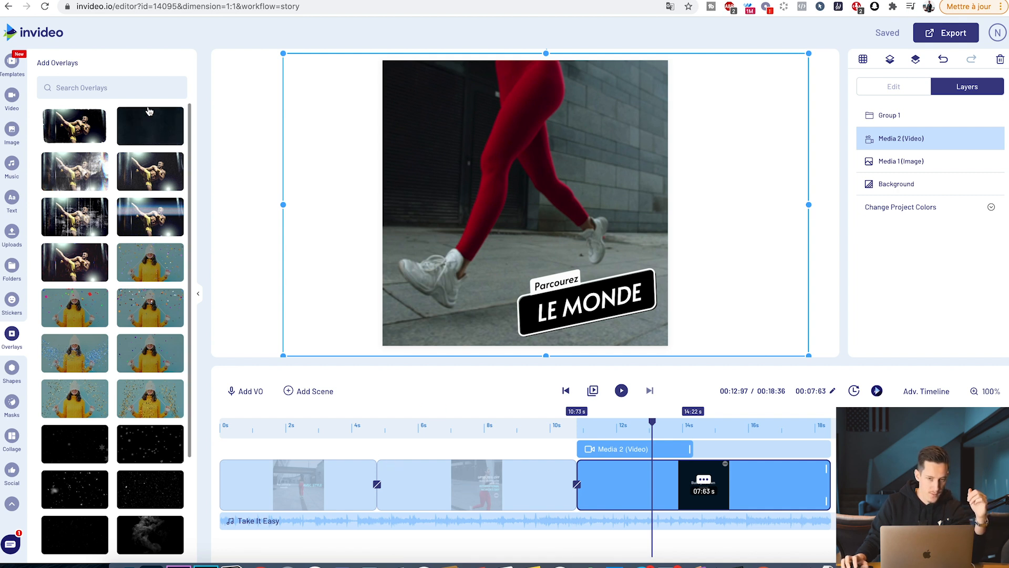
{"action": "left_click", "coordinate": [621, 391]}
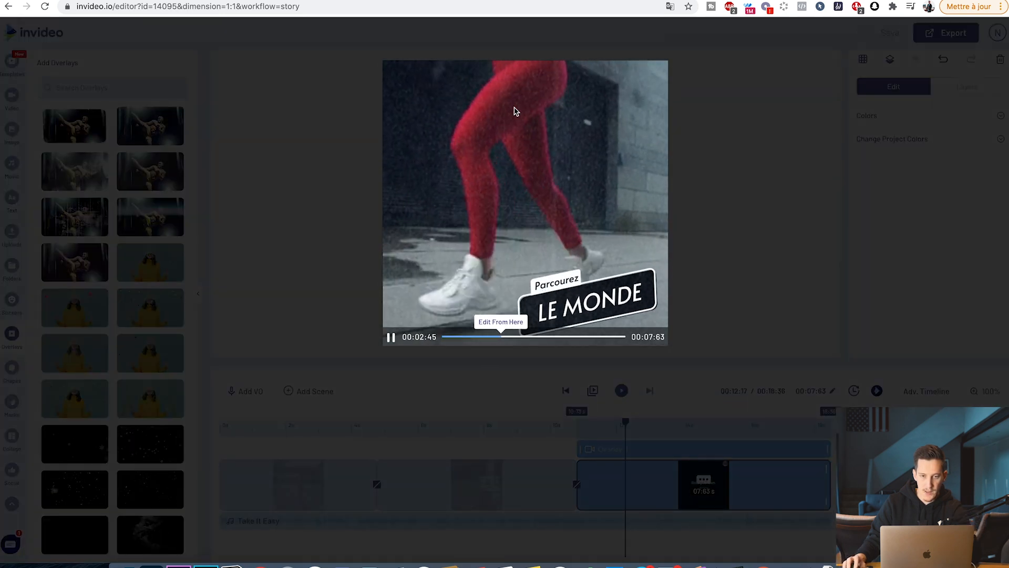
{"action": "left_click", "coordinate": [741, 269]}
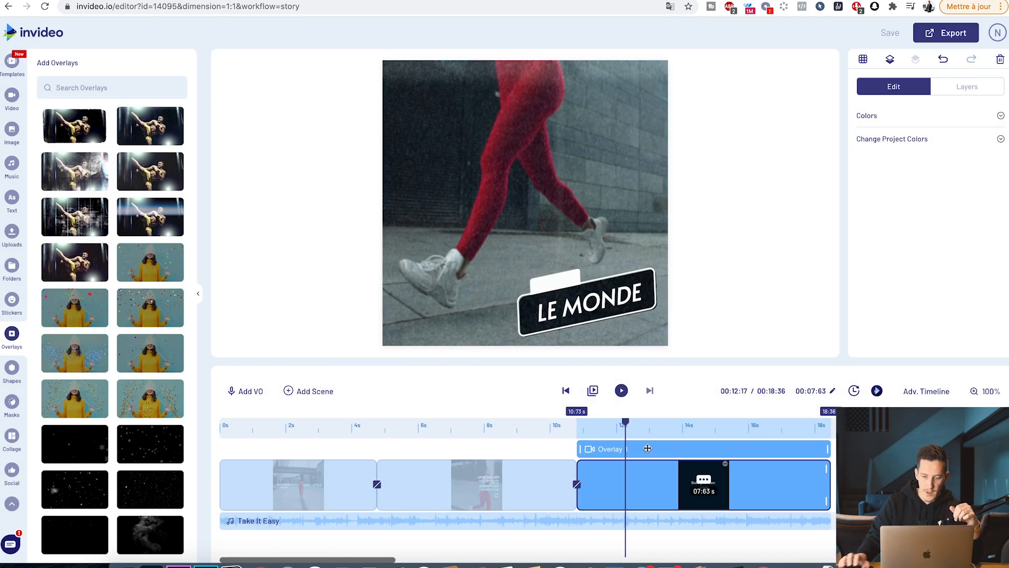
{"action": "key", "text": "Delete"}
- Look through the remaining overlays, the shapes, the masks, the collage layouts and the social post options
{"action": "scroll", "coordinate": [118, 330], "scroll_direction": "down", "scroll_amount": 3}
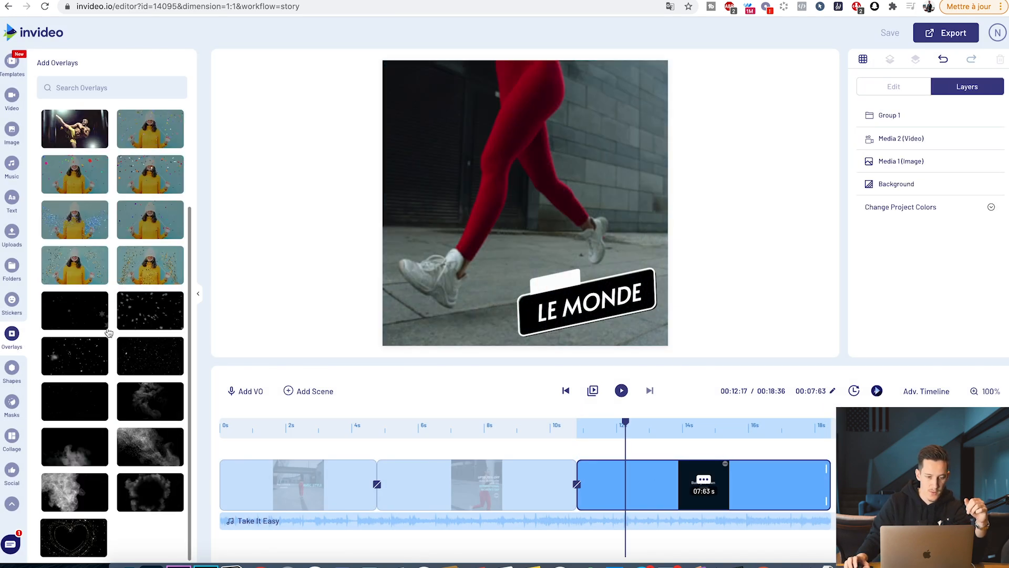
{"action": "scroll", "coordinate": [108, 332], "scroll_direction": "down", "scroll_amount": 3}
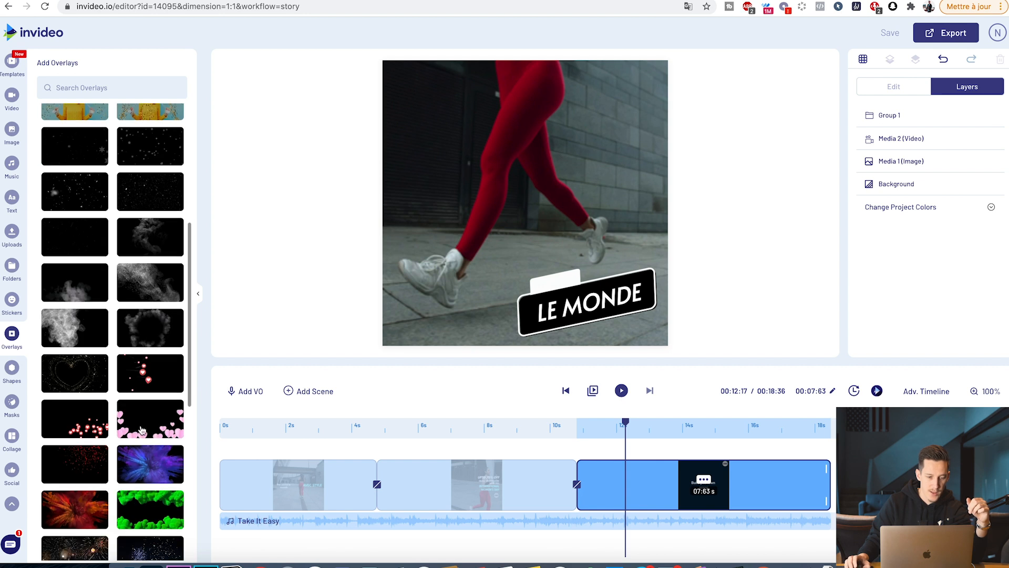
{"action": "scroll", "coordinate": [137, 420], "scroll_direction": "down", "scroll_amount": 5}
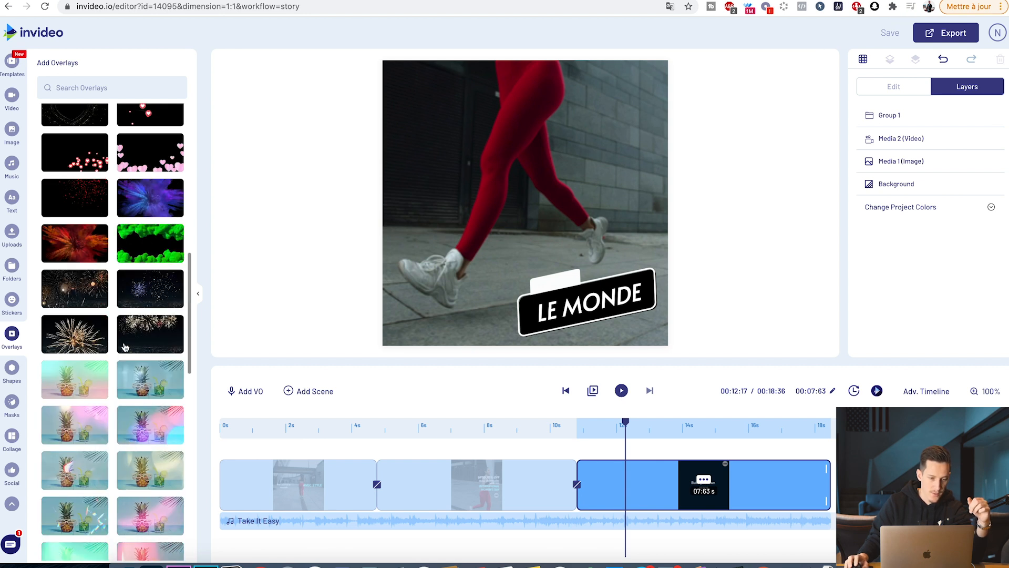
{"action": "scroll", "coordinate": [125, 346], "scroll_direction": "down", "scroll_amount": 5}
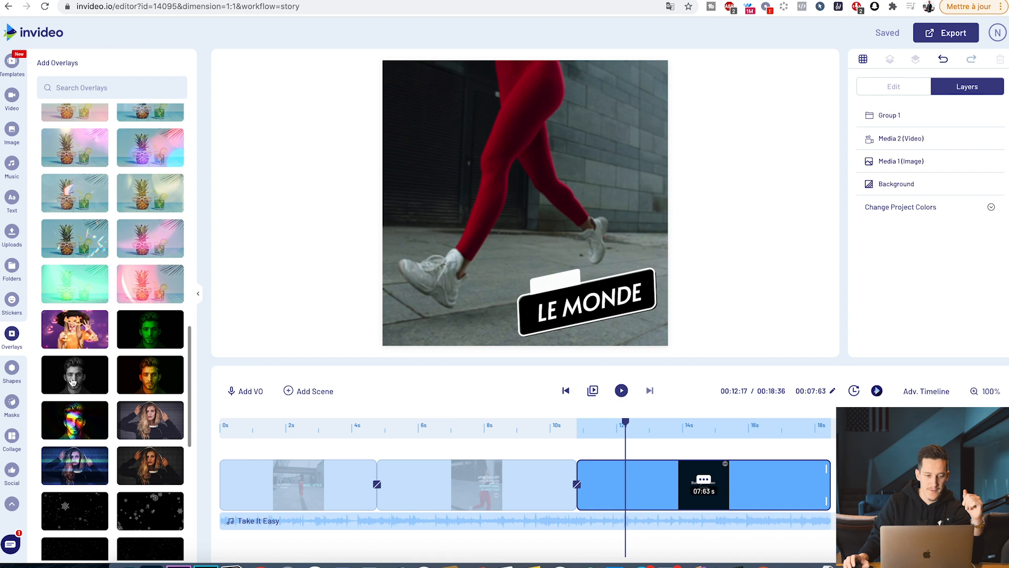
{"action": "left_click", "coordinate": [12, 367]}
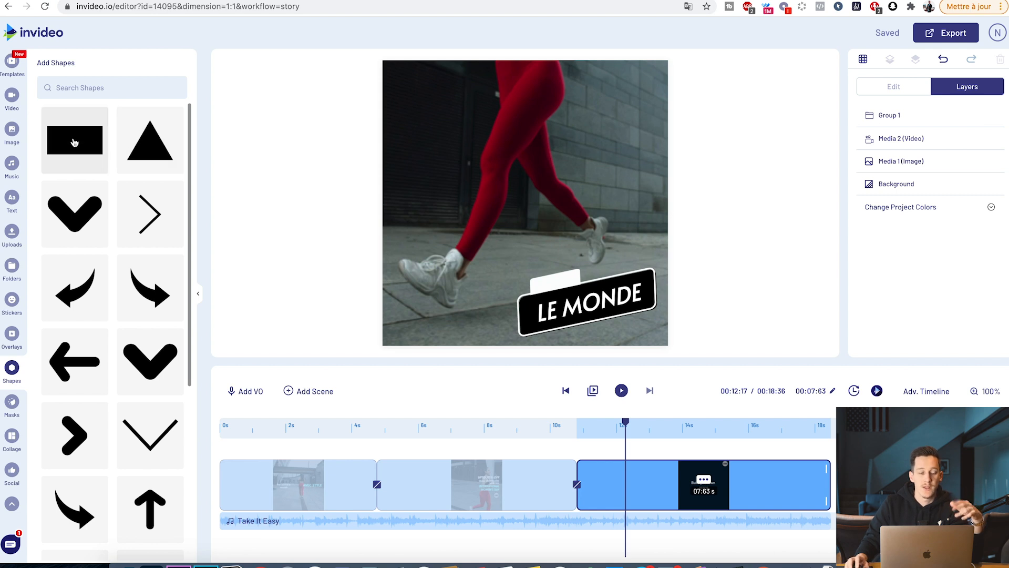
{"action": "scroll", "coordinate": [97, 287], "scroll_direction": "down", "scroll_amount": 5}
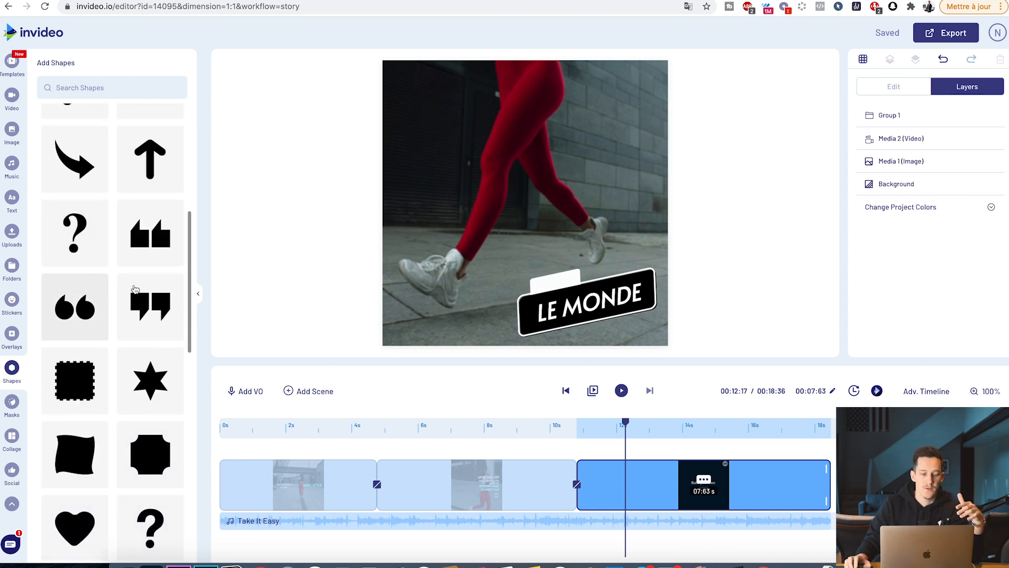
{"action": "scroll", "coordinate": [100, 286], "scroll_direction": "down", "scroll_amount": 3}
{"action": "left_click", "coordinate": [12, 403]}
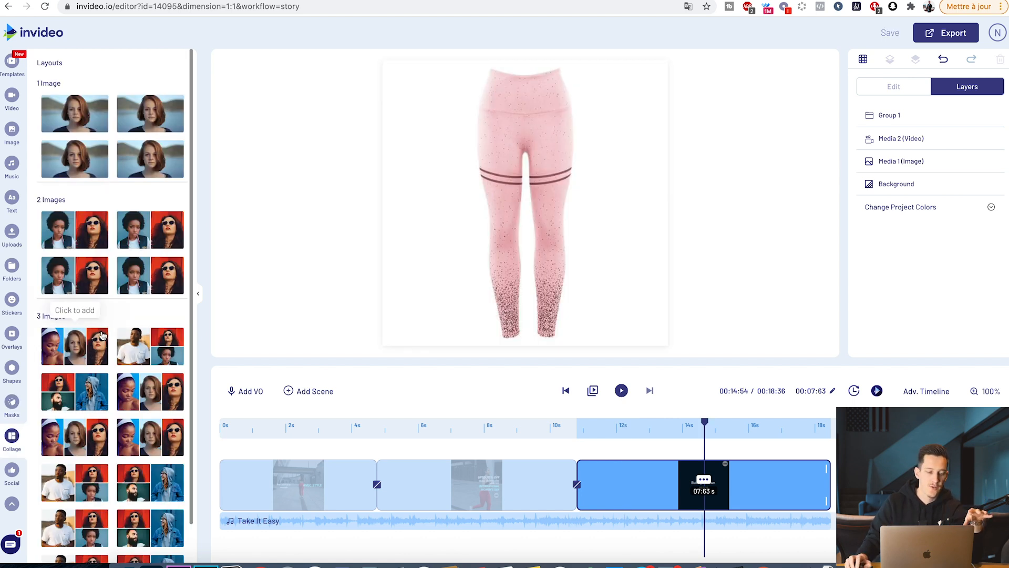
{"action": "scroll", "coordinate": [91, 358], "scroll_direction": "down", "scroll_amount": 2}
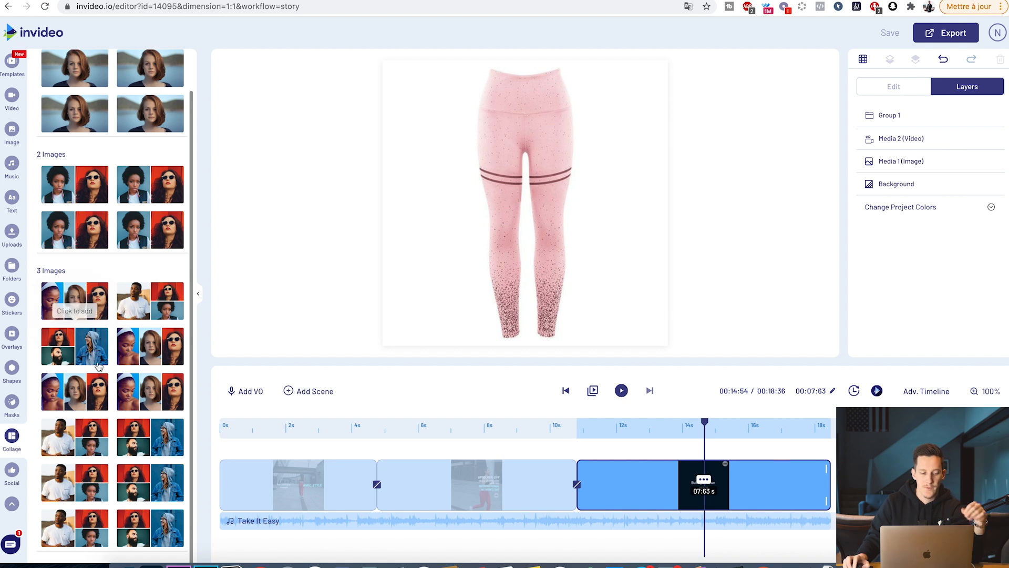
{"action": "left_click", "coordinate": [12, 469]}
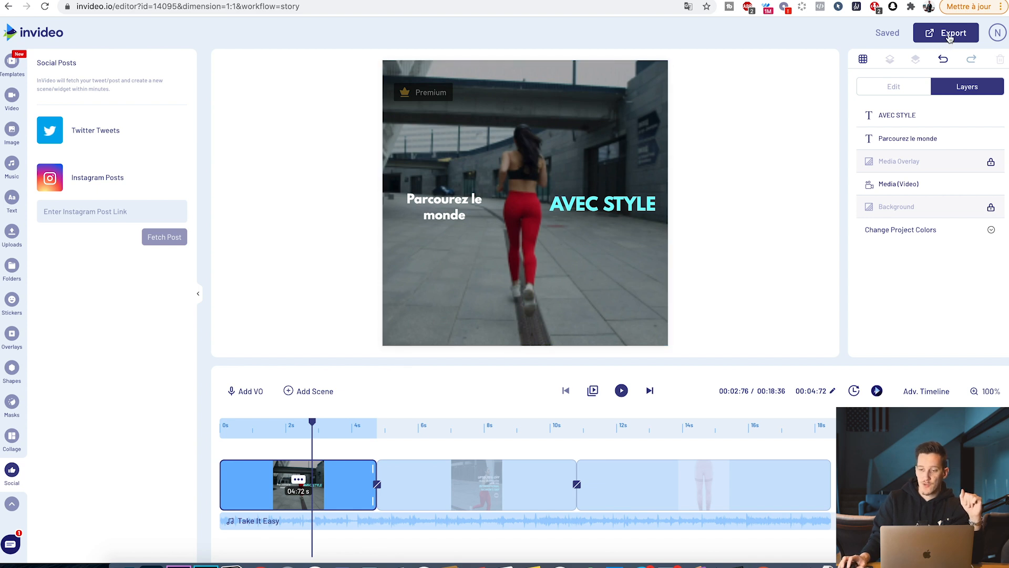
- Review the iStock media used in the project and export the video at the default 1080p resolution
{"action": "left_click", "coordinate": [878, 95]}
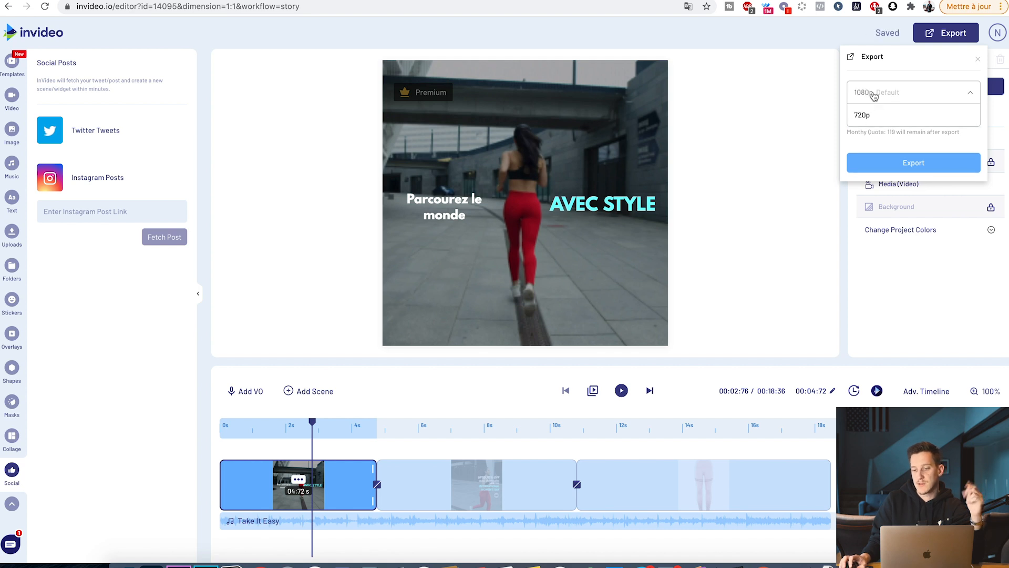
{"action": "left_click", "coordinate": [874, 95]}
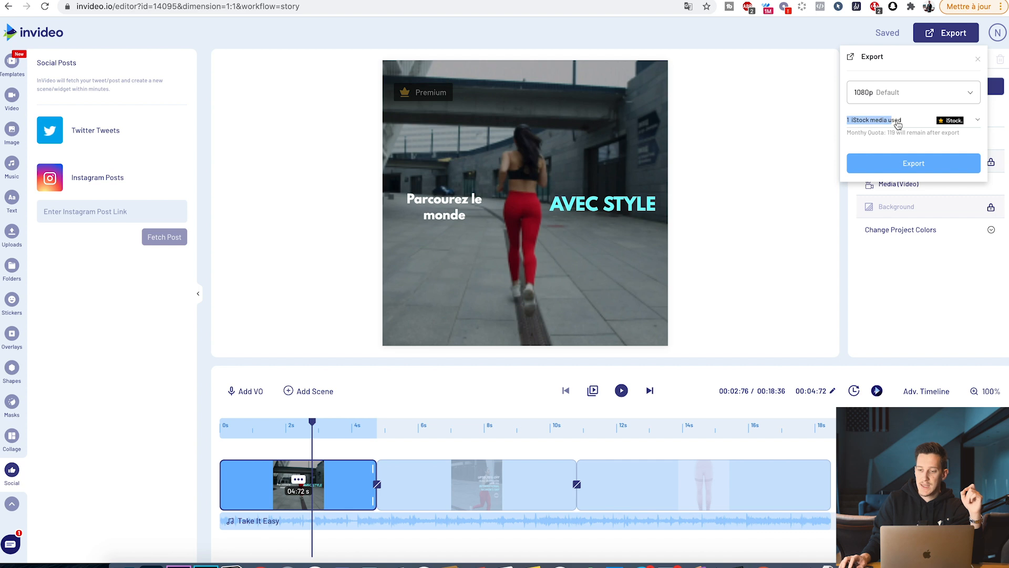
{"action": "left_click_drag", "start_coordinate": [897, 124], "coordinate": [901, 121]}
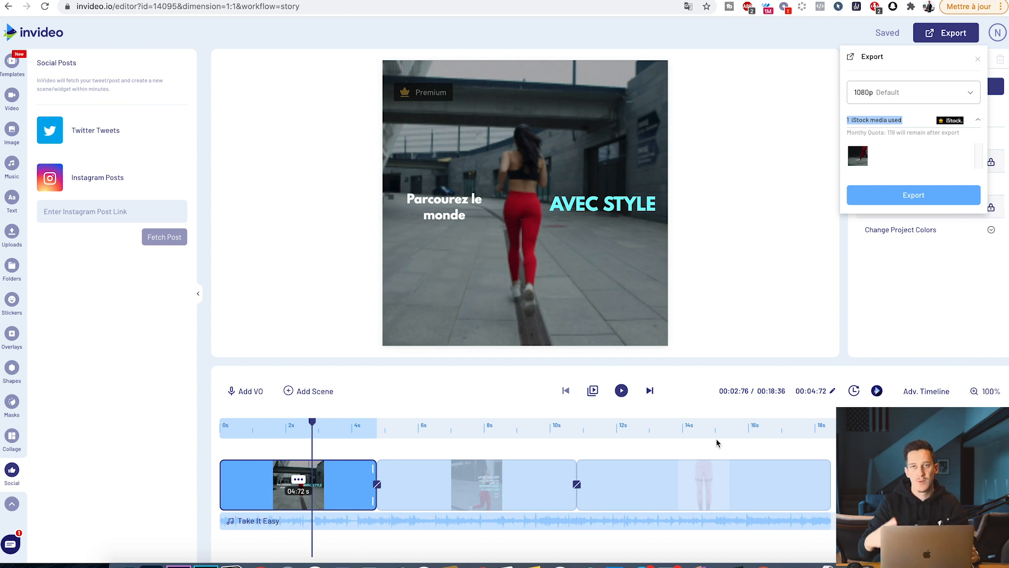
{"action": "left_click", "coordinate": [919, 199]}
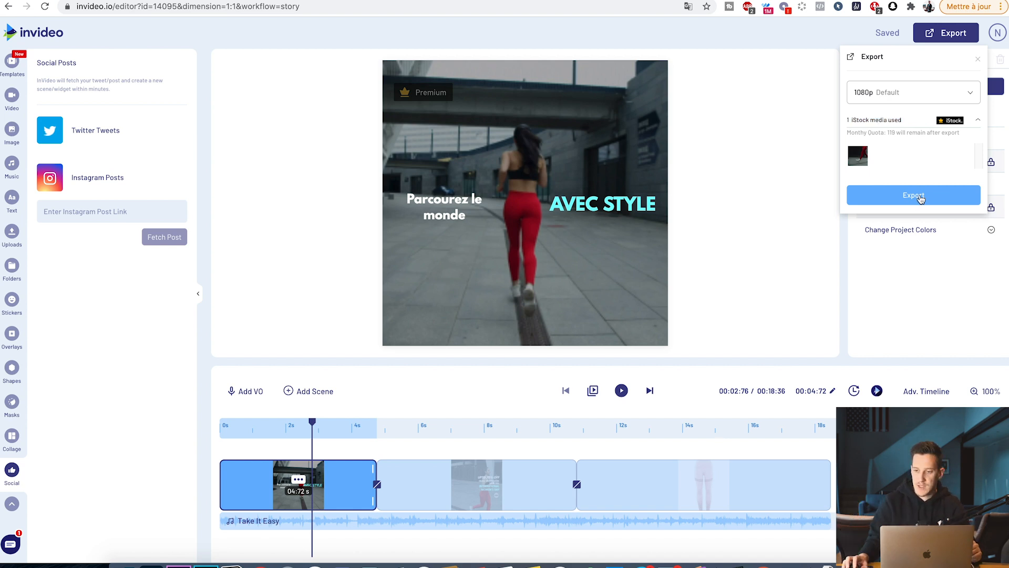